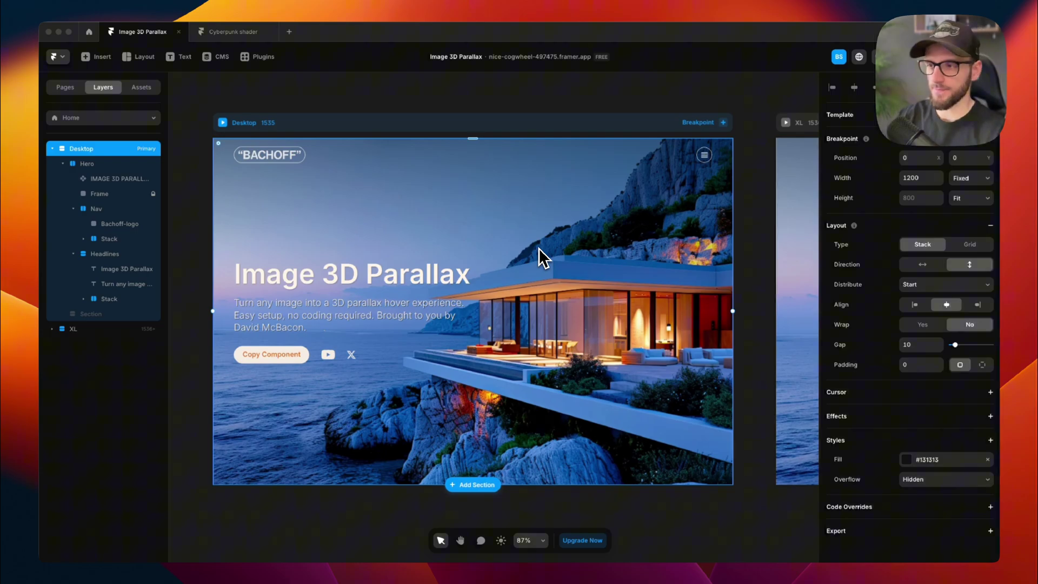
# - Select the hero's Image 3D Parallax component and review its image, depth map, 0.01 intensity and 1.01 canvas scale
pyautogui.click(539, 247)
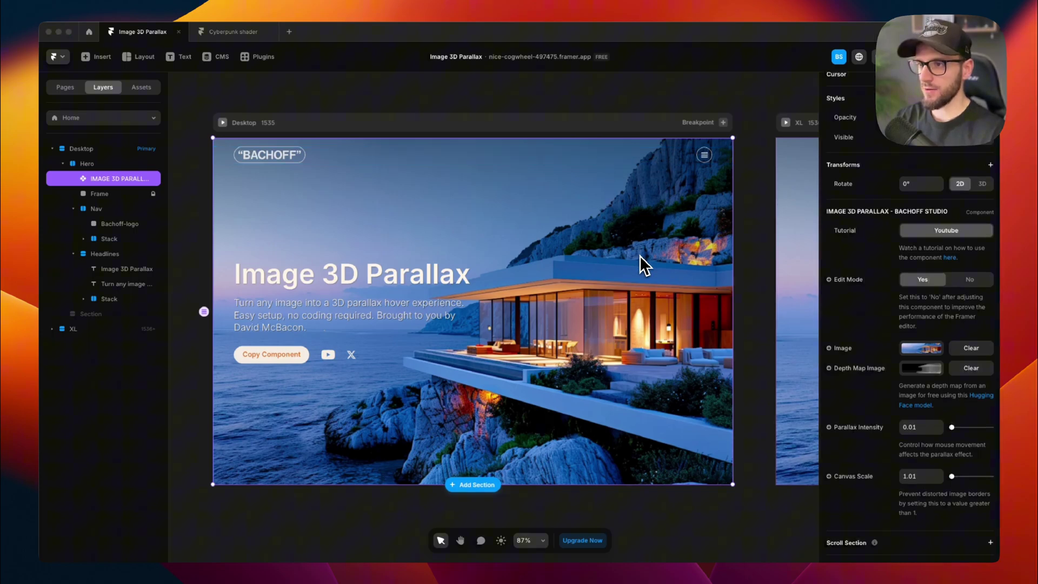
pyautogui.scroll(-2, 960, 382)
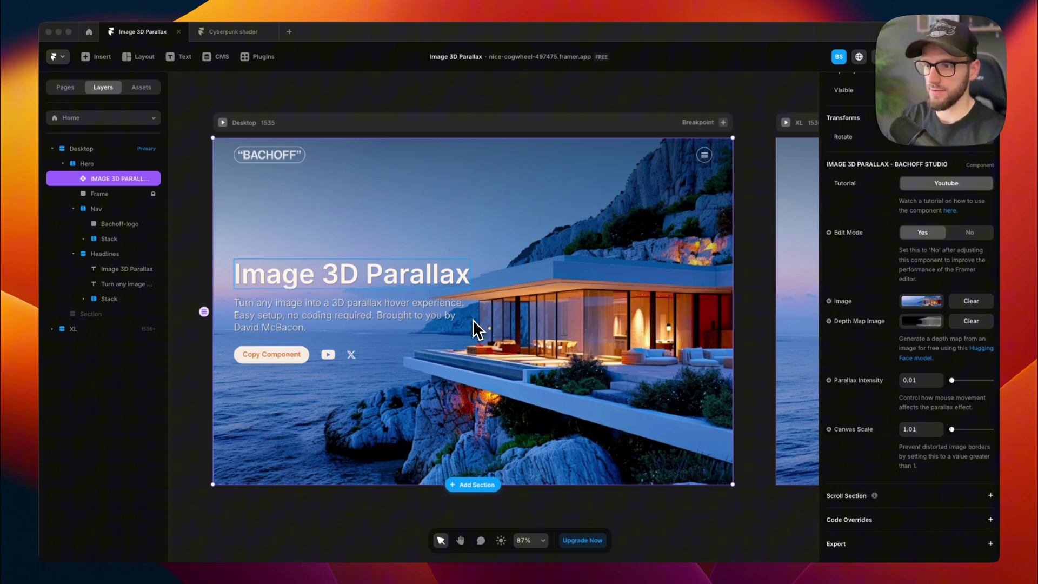
pyautogui.scroll(-2, 473, 320)
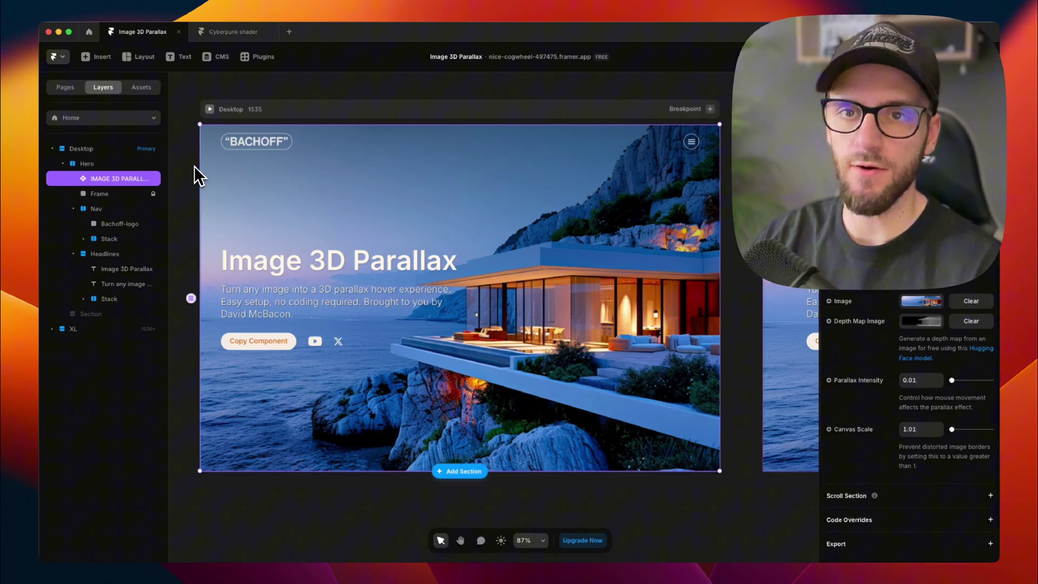
# - Unhide the hidden Section layer
pyautogui.click(101, 315)
pyautogui.rightClick(99, 317)
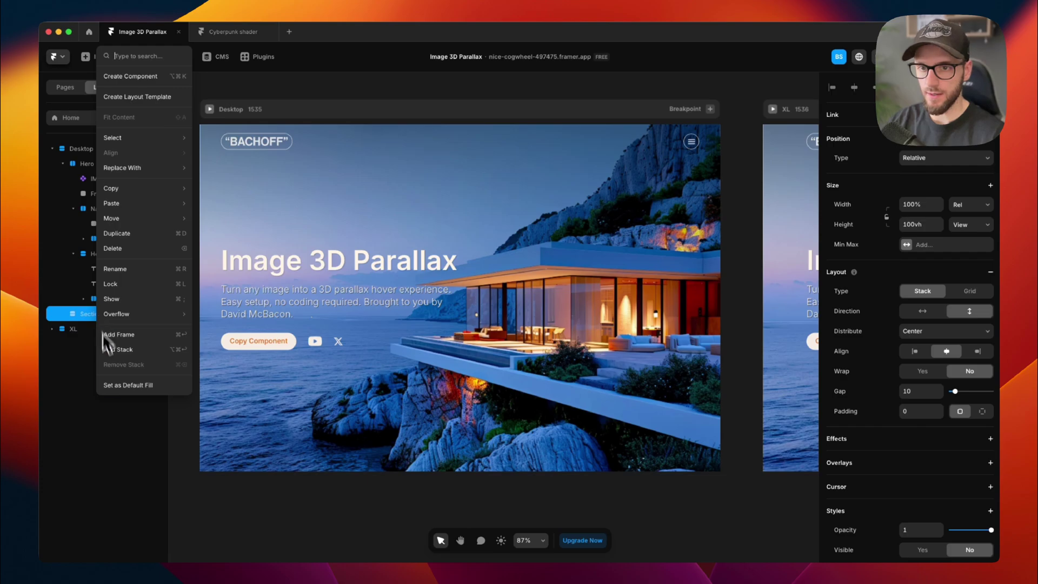
pyautogui.click(134, 296)
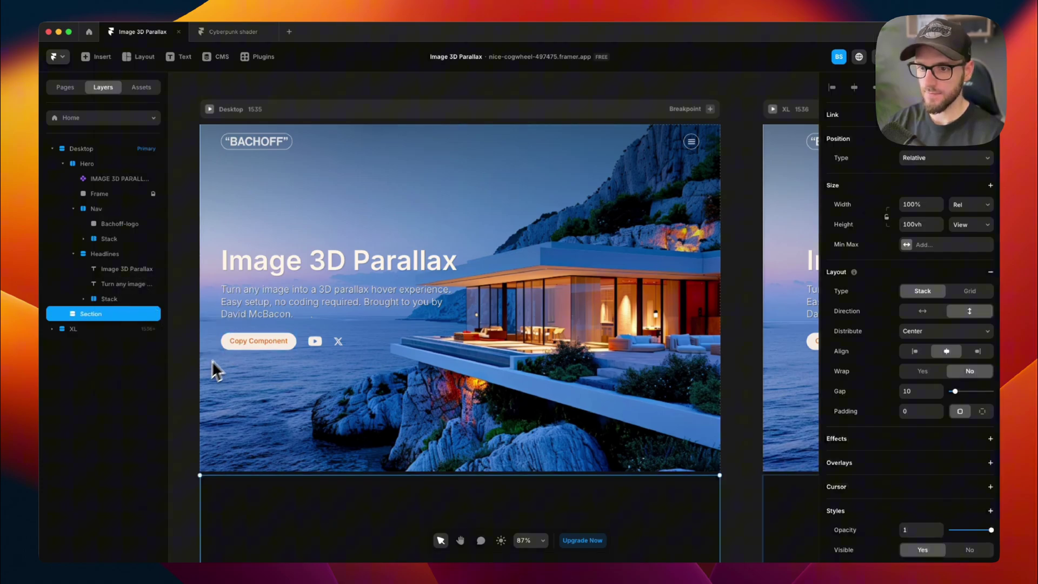
# - Copy the hero's Image 3D Parallax component and paste it into the Section
pyautogui.scroll(-5, 199, 368)
pyautogui.scroll(-1, 209, 356)
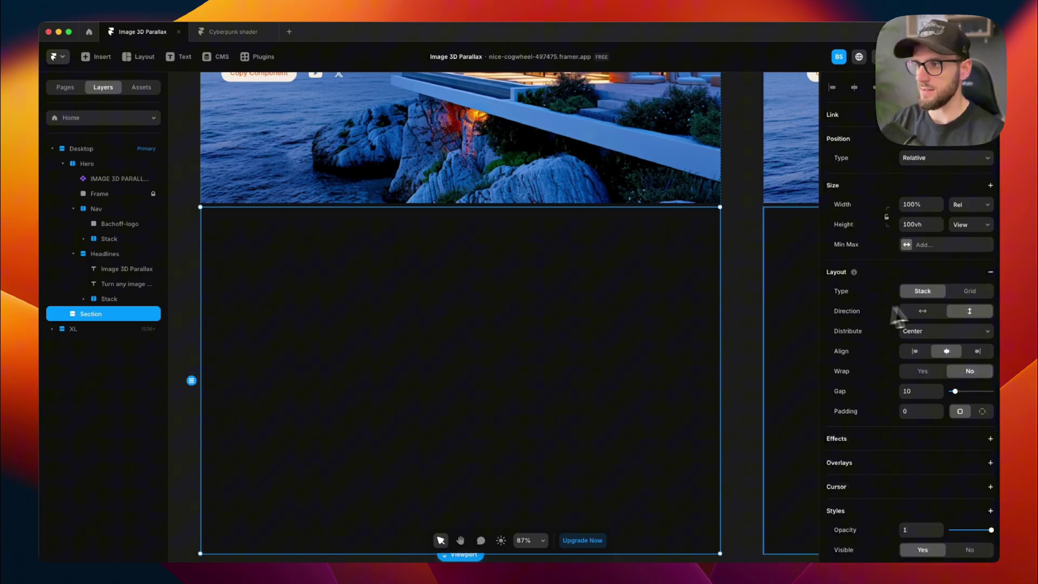
pyautogui.scroll(4, 382, 234)
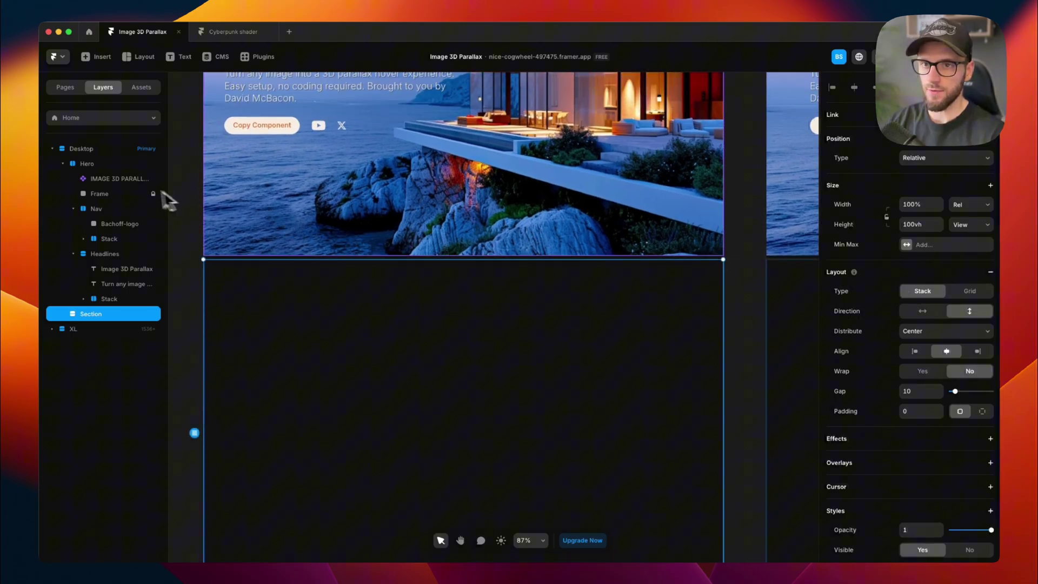
pyautogui.click(121, 180)
pyautogui.scroll(-5, 332, 283)
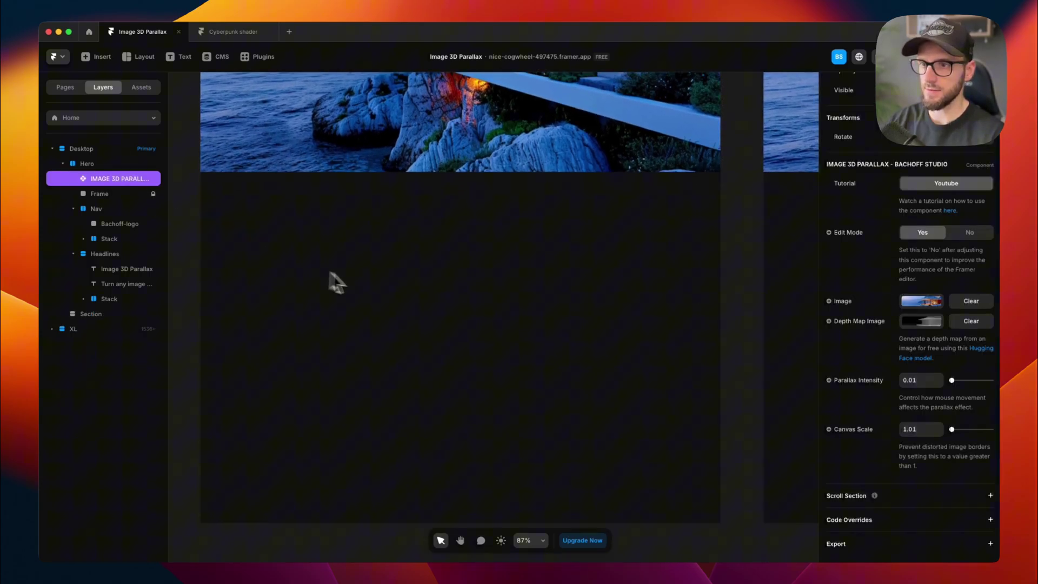
pyautogui.click(391, 291)
pyautogui.press('super+v')
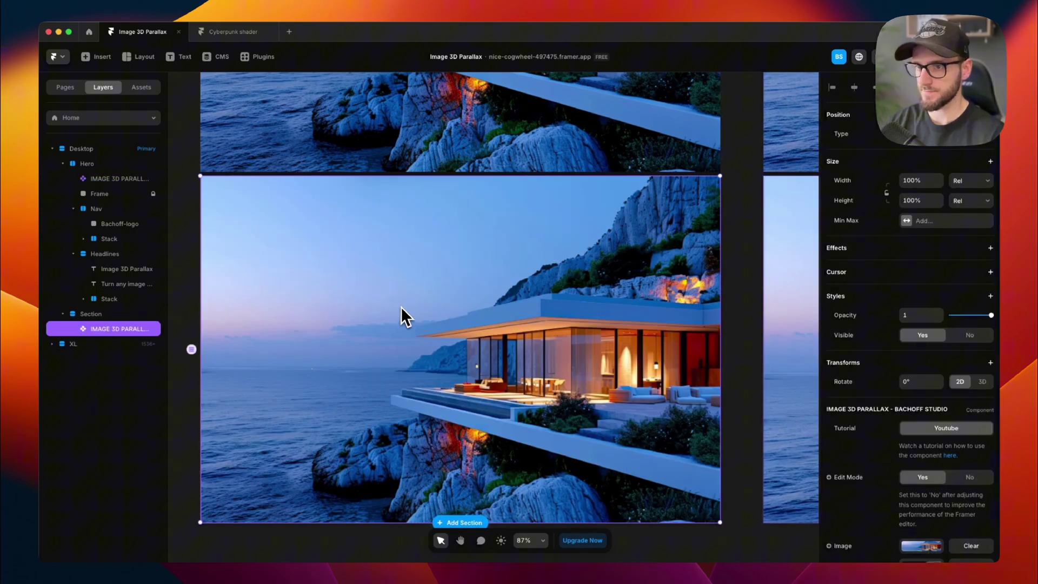
# - Bring up landscape-seiser.webp in an image viewer positioned over the canvas
pyautogui.scroll(-3, 400, 306)
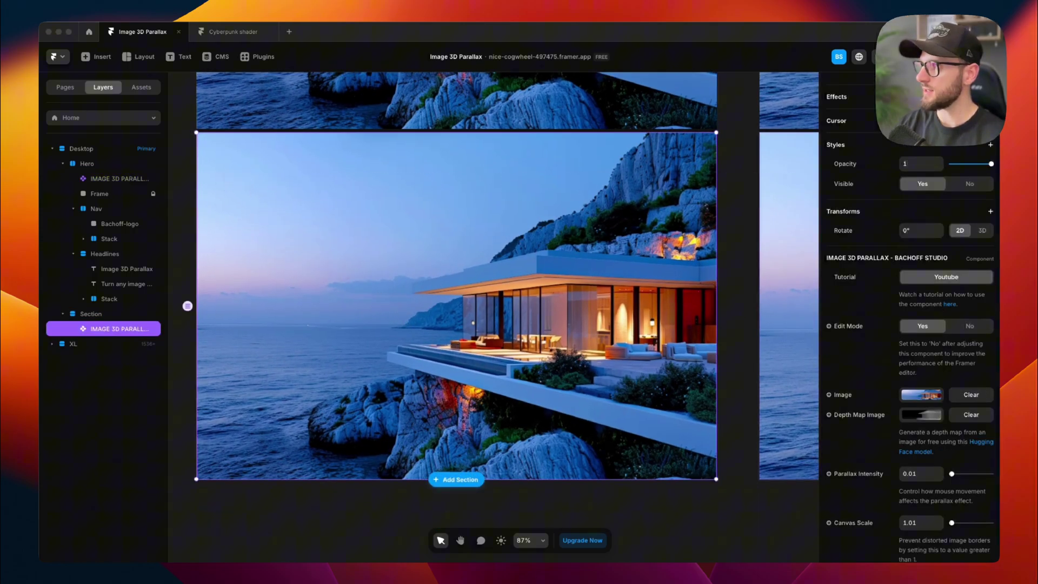
pyautogui.press('super+Tab')
pyautogui.moveTo(692, 88); pyautogui.dragTo(354, 55)
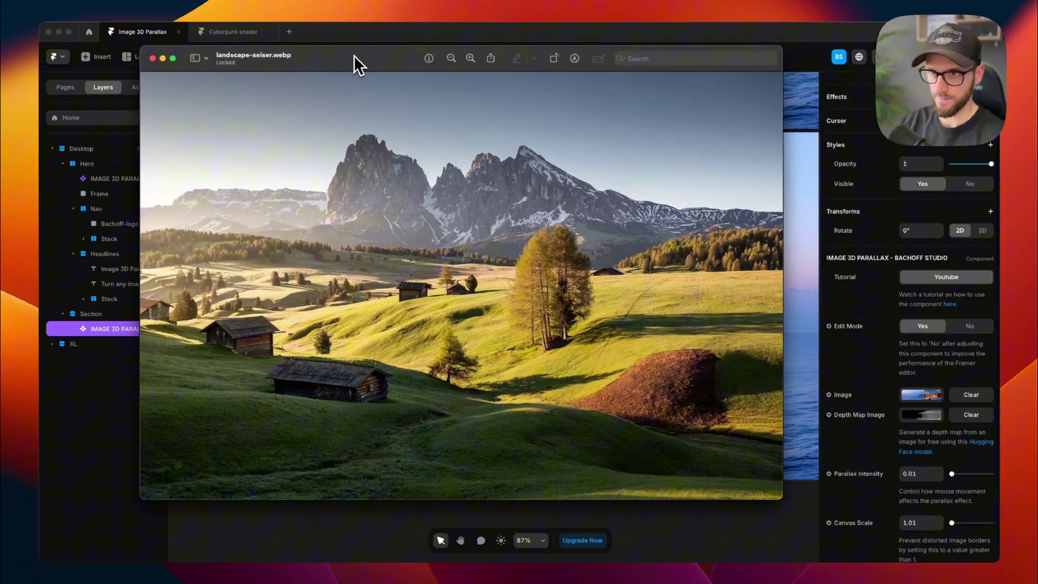
# - Confirm in Preview's info panel that landscape-seiser.webp measures 2000 × 1333 pixels
pyautogui.click(429, 58)
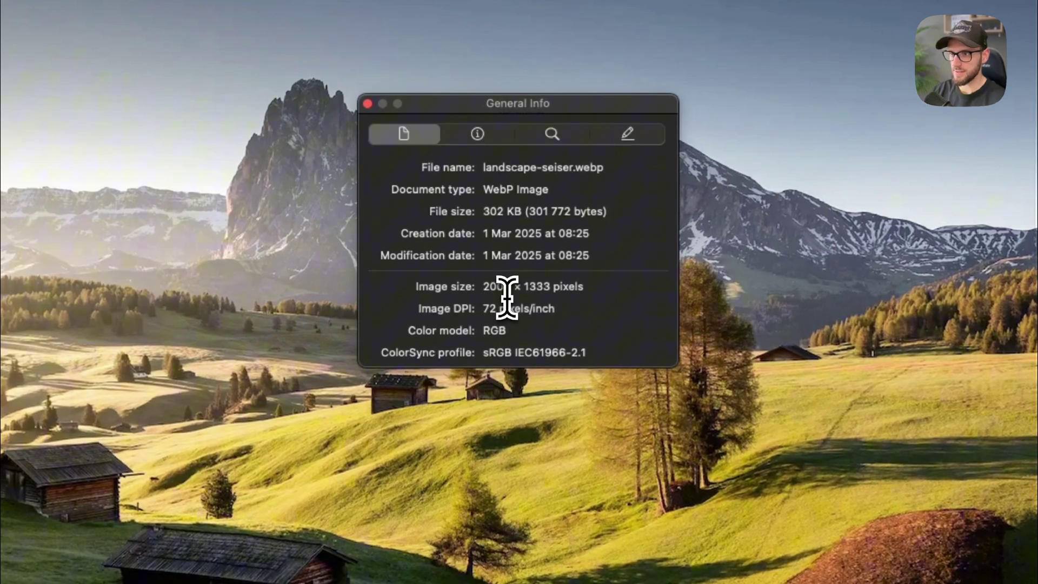
pyautogui.doubleClick(504, 289)
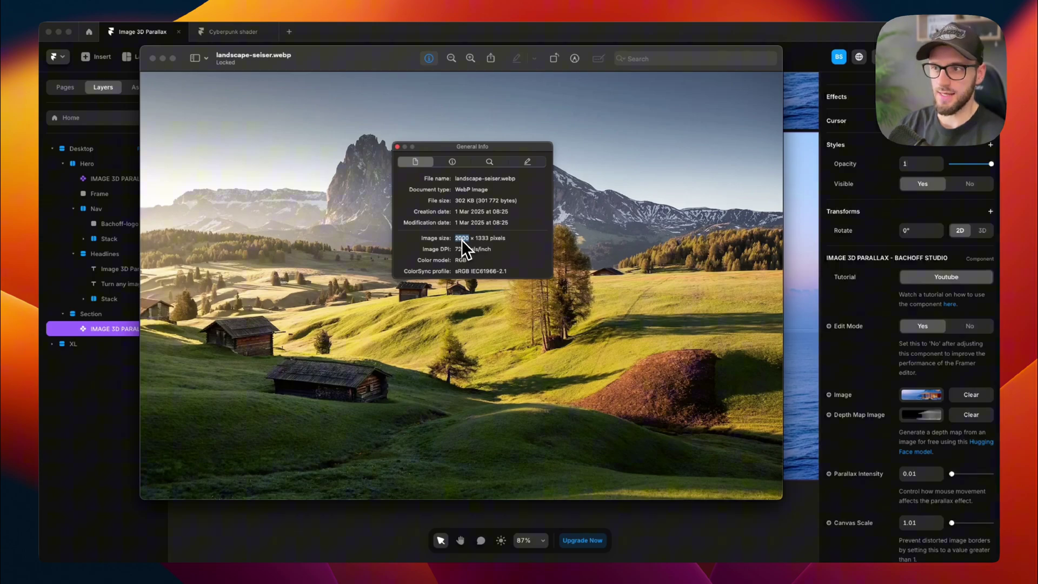
pyautogui.click(397, 146)
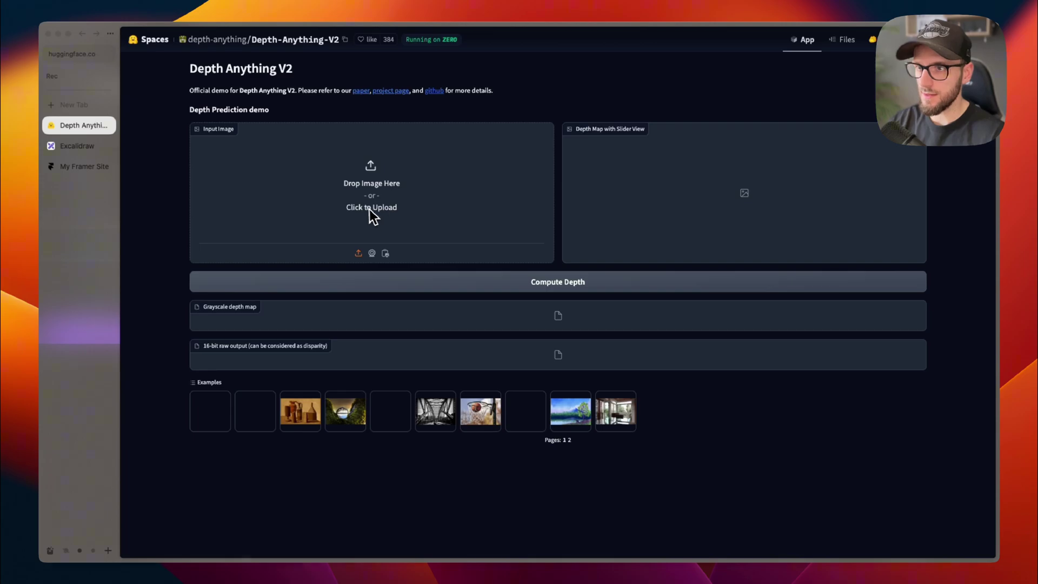
# - Upload landscape-seiser.webp to Depth Anything V2 and compute its depth map
pyautogui.click(369, 209)
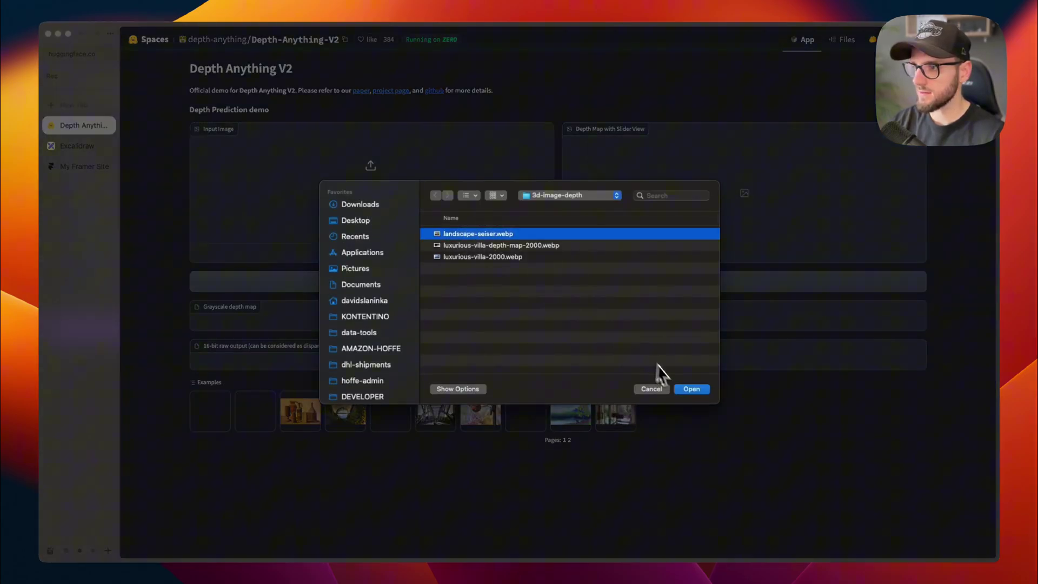
pyautogui.click(690, 389)
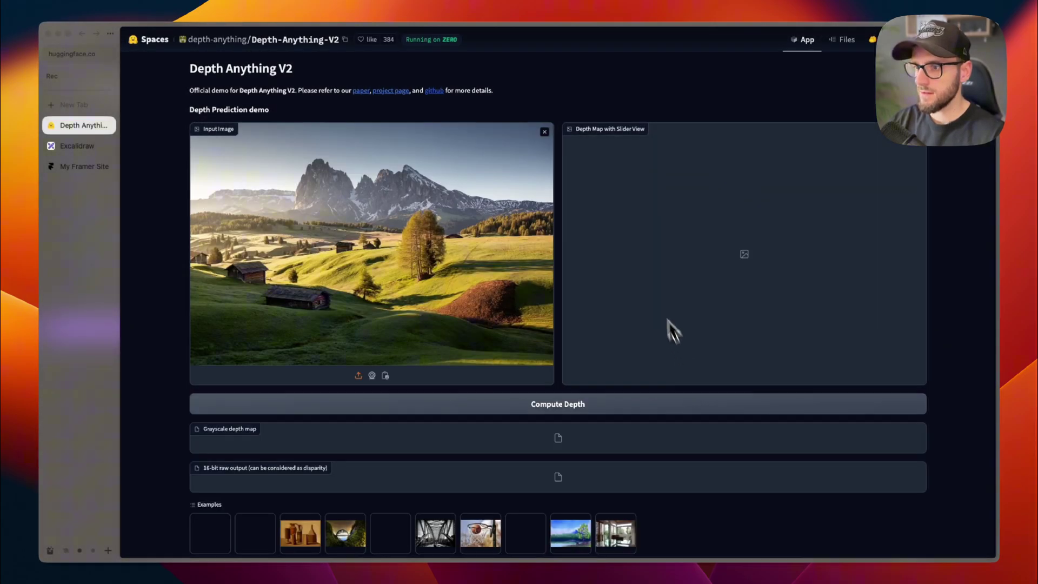
pyautogui.click(560, 409)
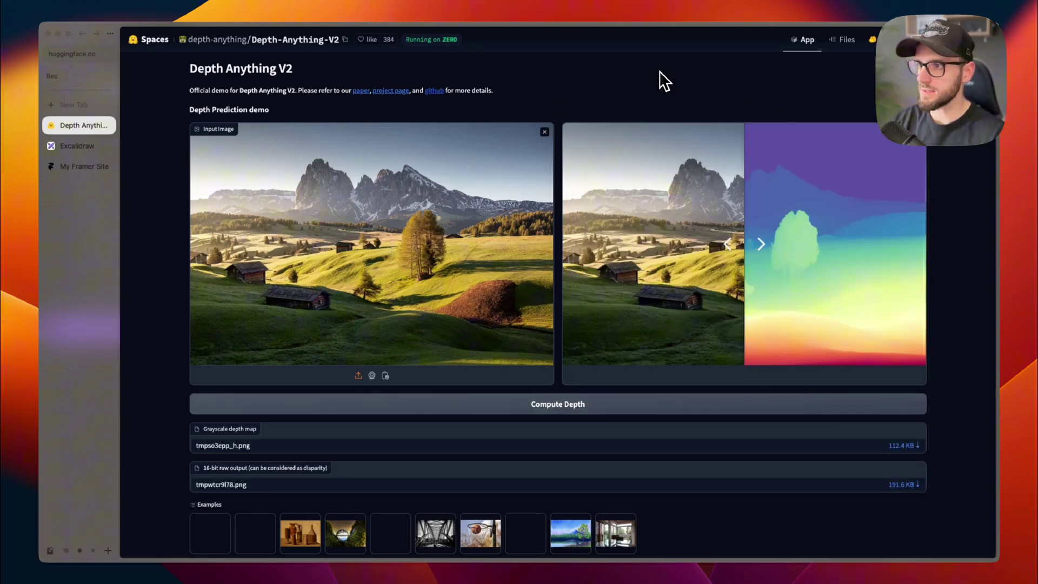
pyautogui.scroll(-1, 659, 70)
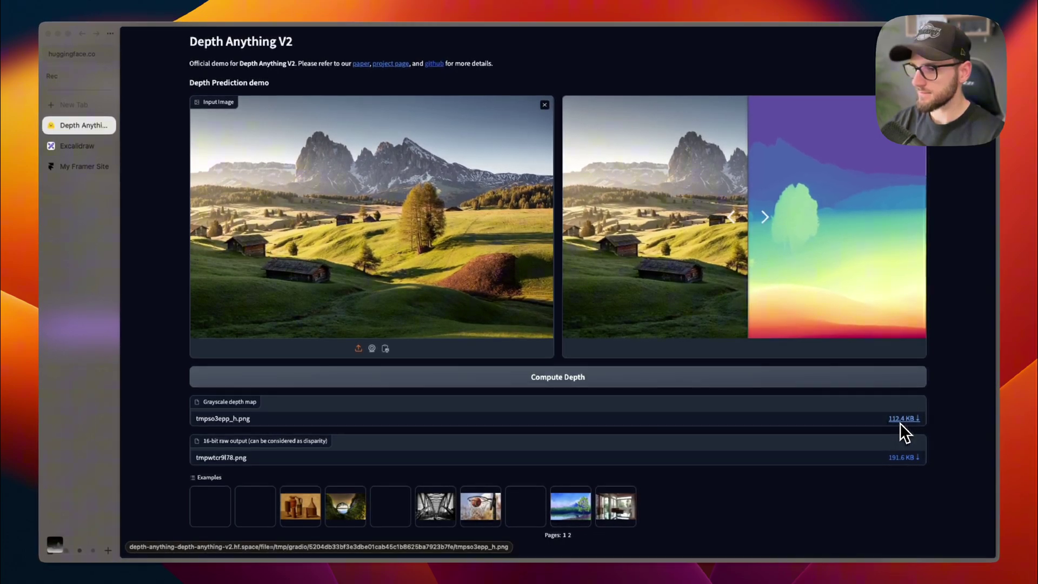
# - Download the depth map tmpso3epp_h.png and drop it into WebP Converter to convert it
pyautogui.click(901, 419)
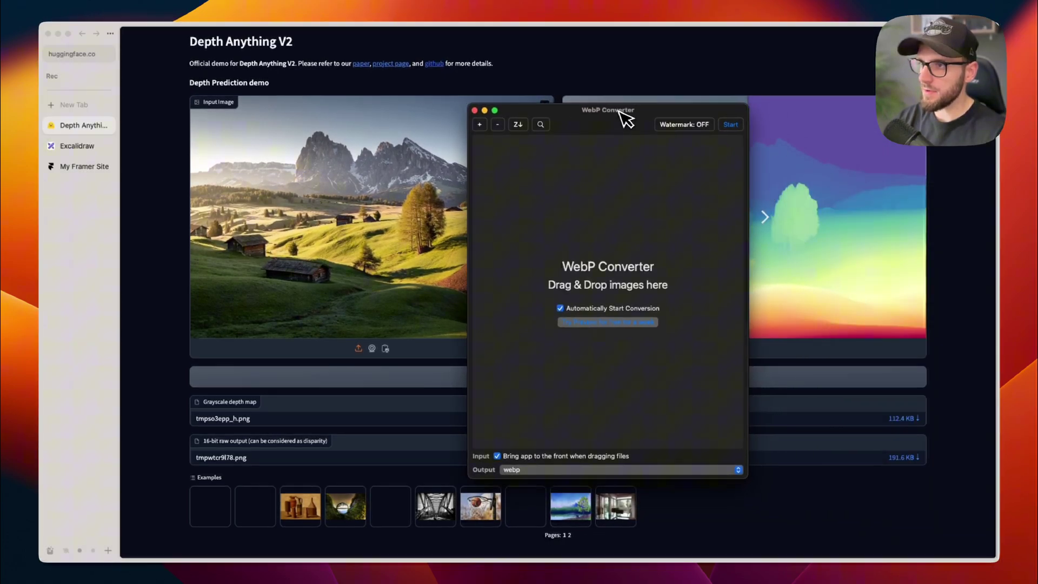
pyautogui.moveTo(621, 116); pyautogui.dragTo(689, 279)
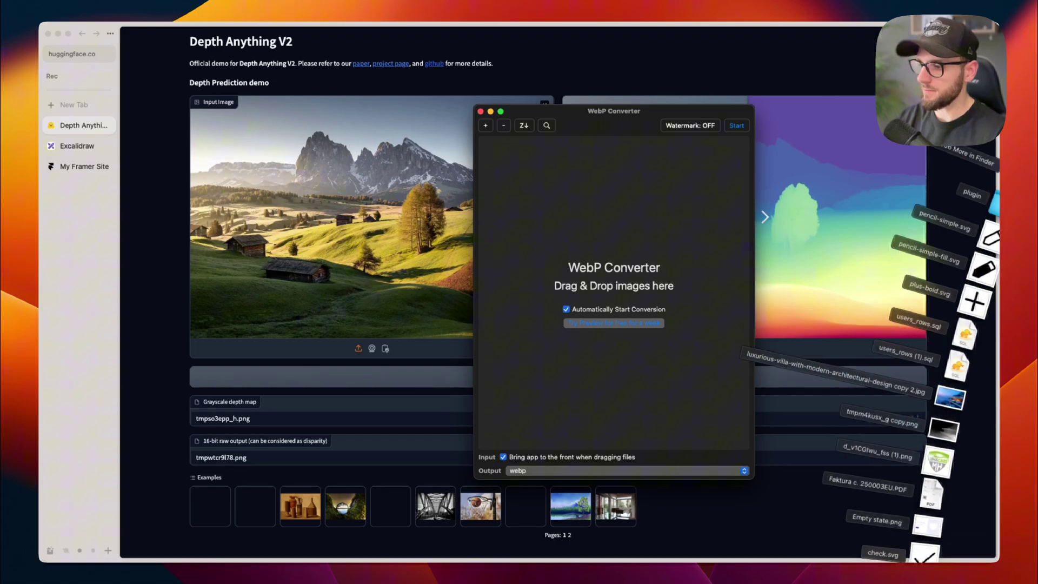
pyautogui.moveTo(989, 302); pyautogui.dragTo(611, 261)
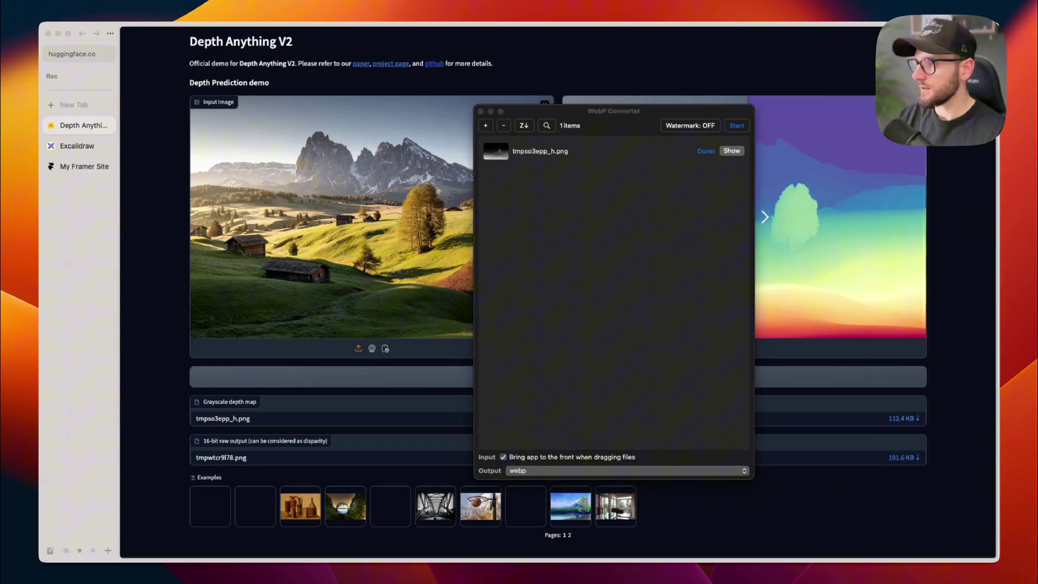
# - Reveal the converted tmpso3epp_h.webp in the 3d-image-depth folder
pyautogui.click(768, 254)
pyautogui.press('super+Tab')
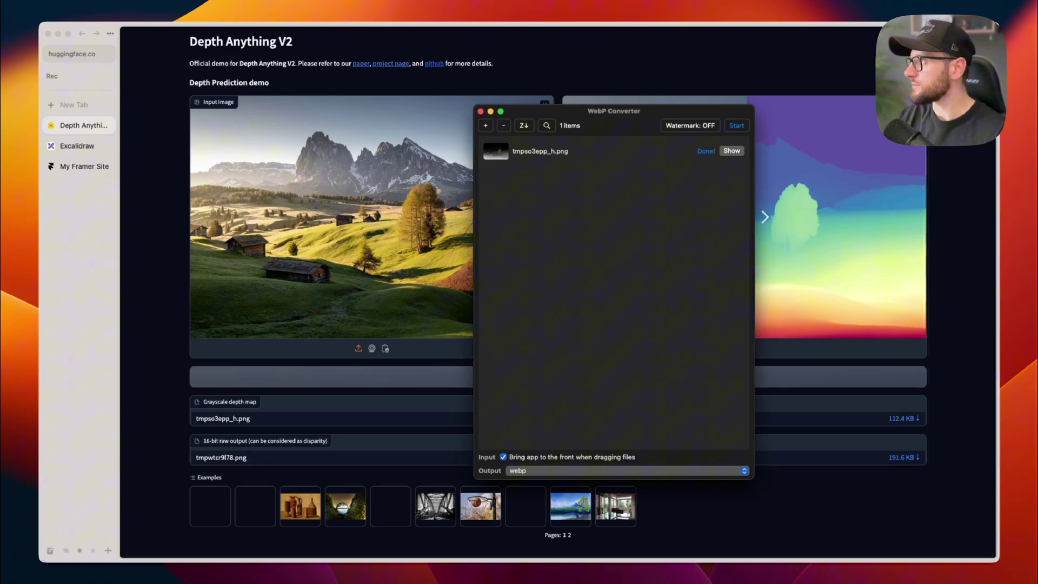
pyautogui.press('super+Tab')
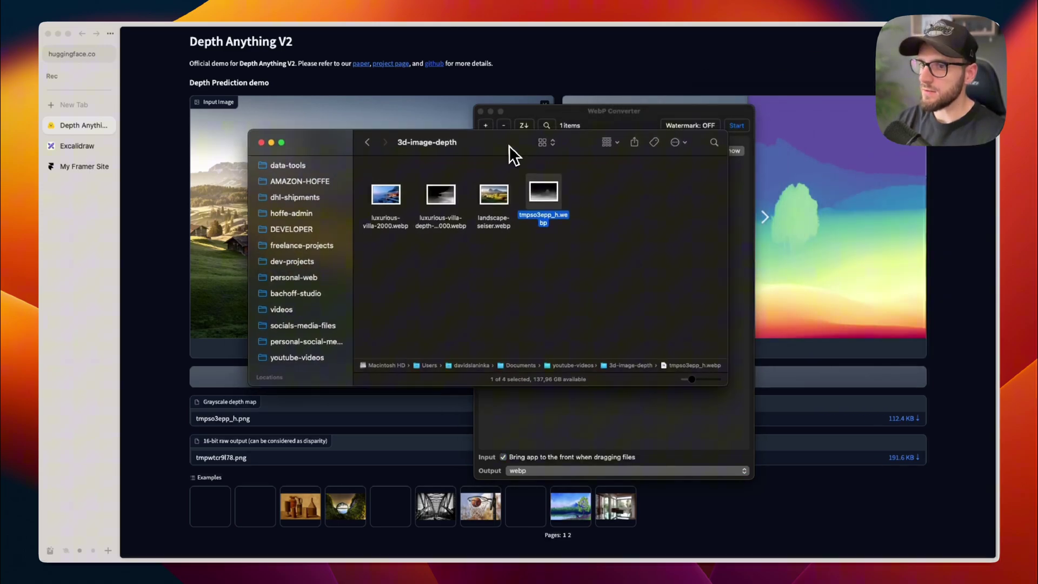
# - Open landscape-seiser.webp and tmpso3epp_h.webp together in Preview and view the grayscale depth map
pyautogui.click(481, 111)
pyautogui.keyDown('super'); pyautogui.click(478, 202); pyautogui.keyUp('super')
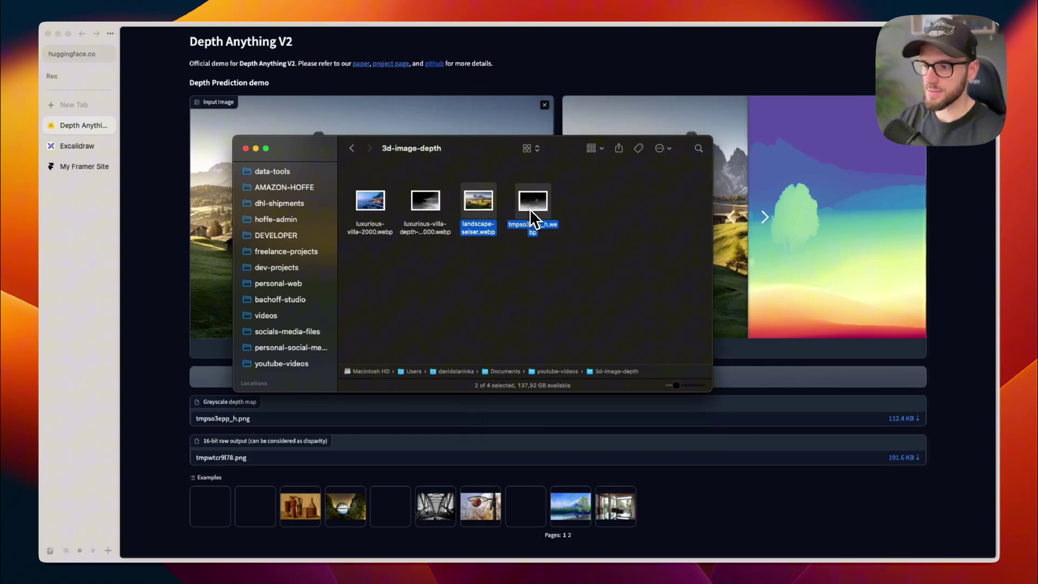
pyautogui.press('super+Tab')
pyautogui.press('super+o')
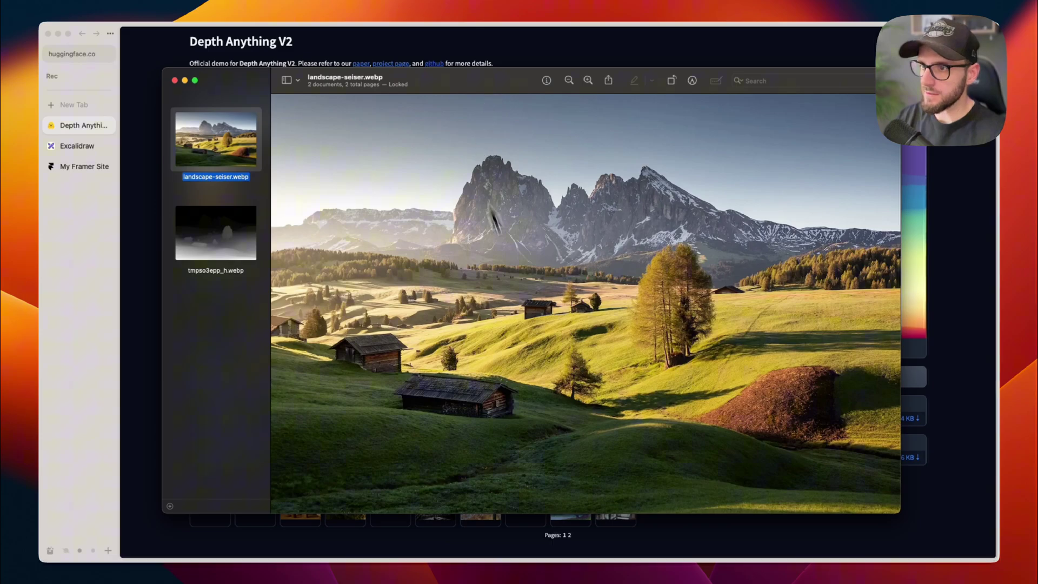
pyautogui.click(215, 263)
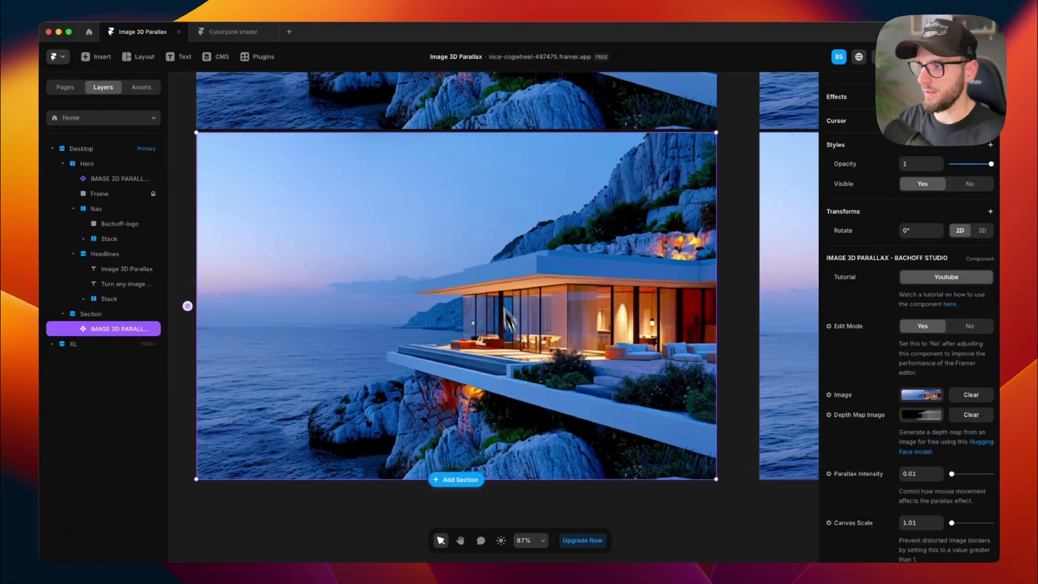
# - Set the section component's Image to landscape-seiser.webp and Depth Map to tmpso3epp_h.webp, then preview
pyautogui.click(921, 394)
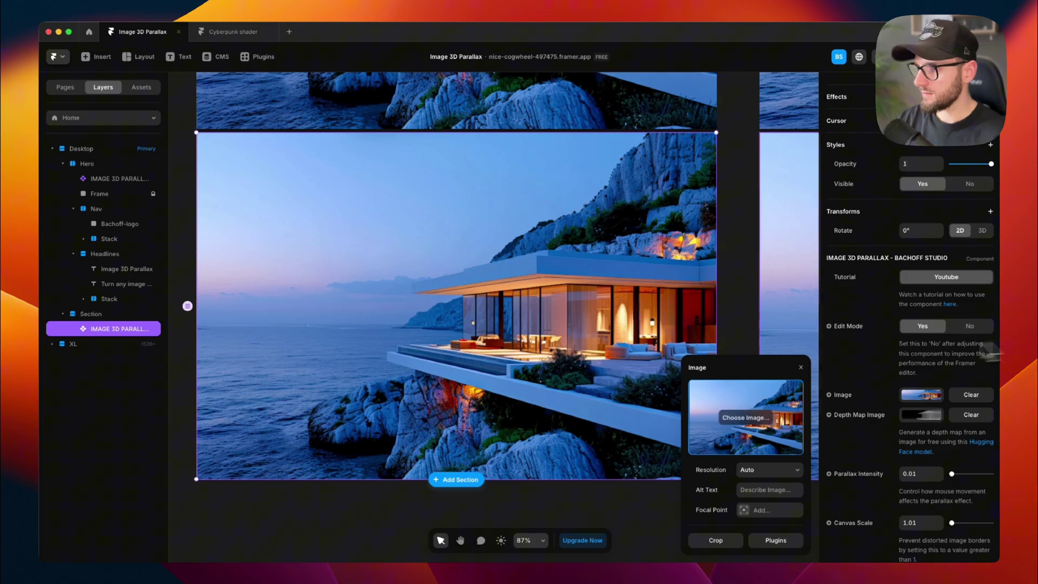
pyautogui.click(746, 416)
pyautogui.press('Return')
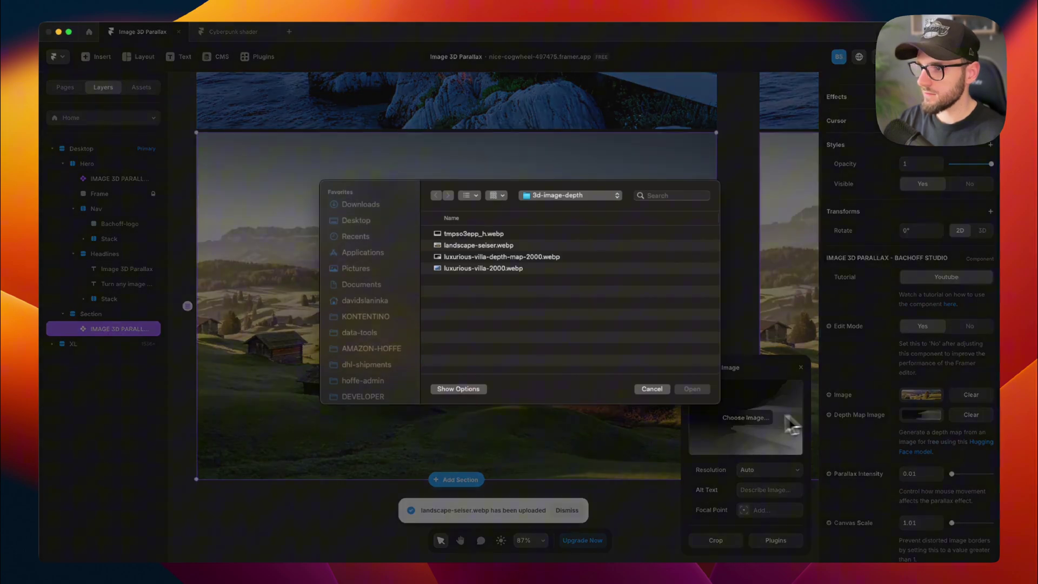
pyautogui.press('Up')
pyautogui.press('Return')
pyautogui.scroll(-3, 886, 168)
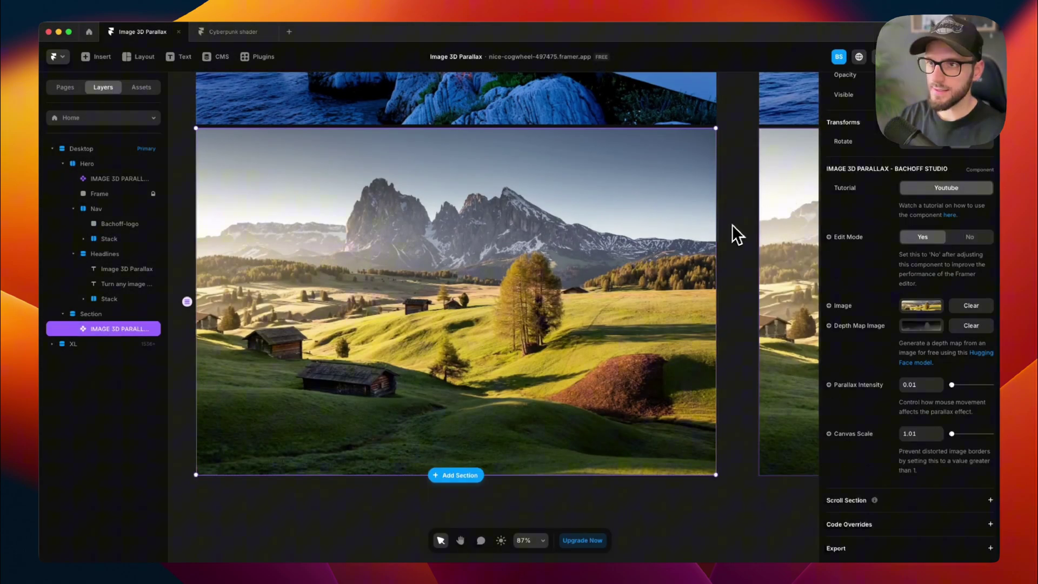
pyautogui.press('super+p')
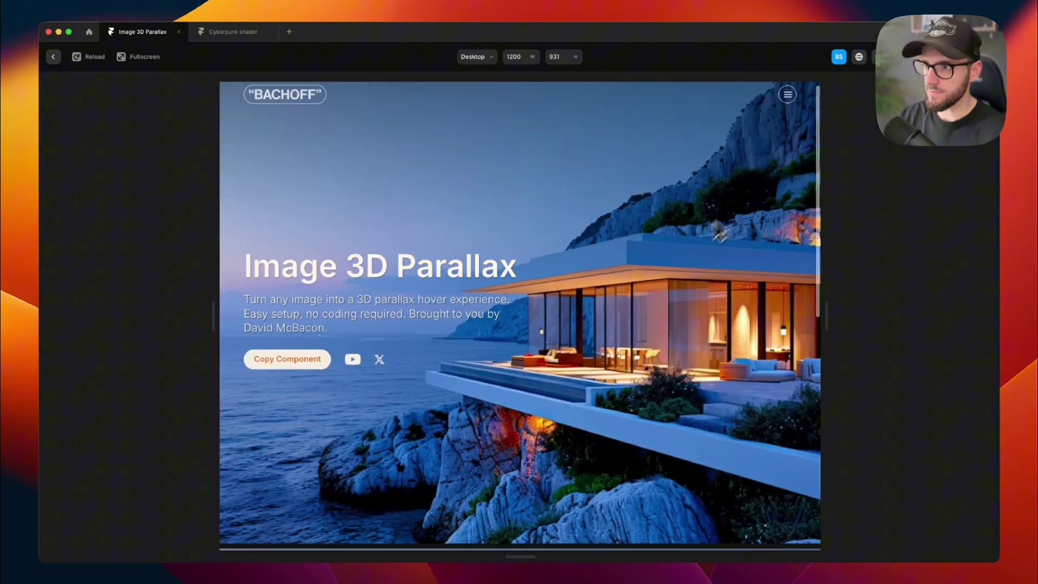
pyautogui.scroll(-5, 673, 260)
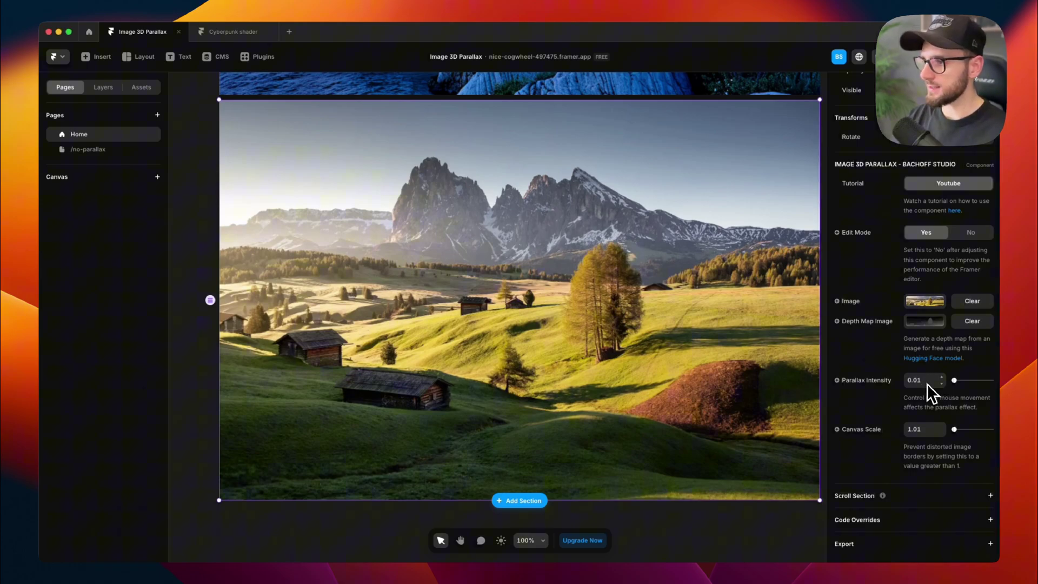
# - Set Parallax Intensity to 0.05 and preview the stronger parallax effect
pyautogui.write('0.05')
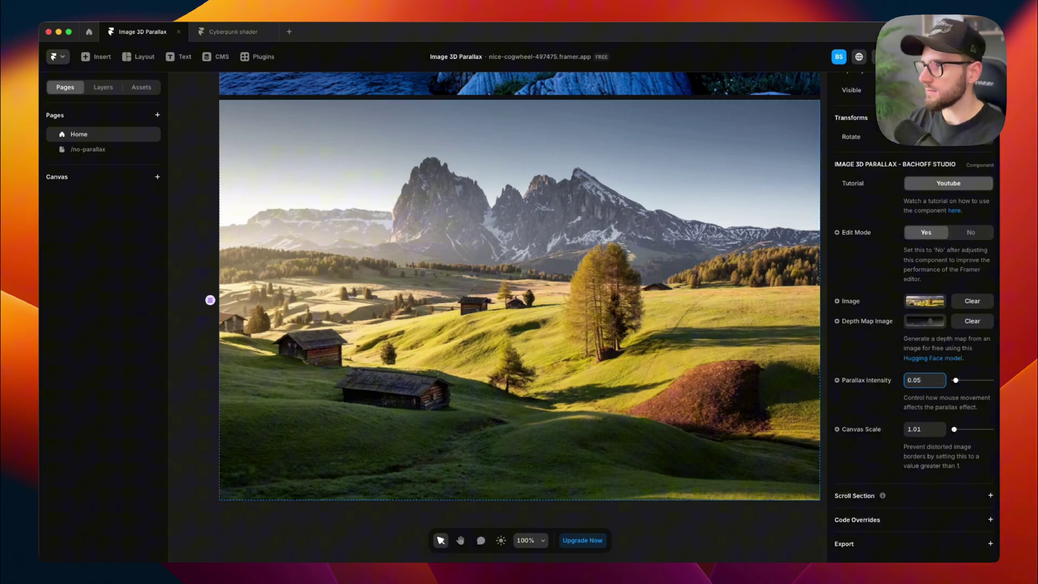
pyautogui.press('super+p')
pyautogui.scroll(-5, 519, 294)
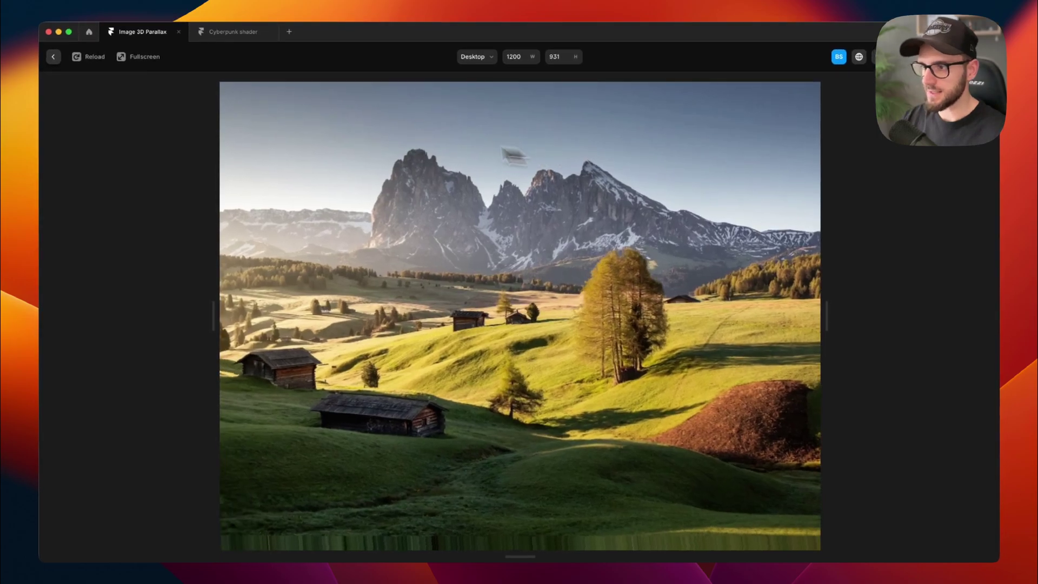
pyautogui.click(53, 57)
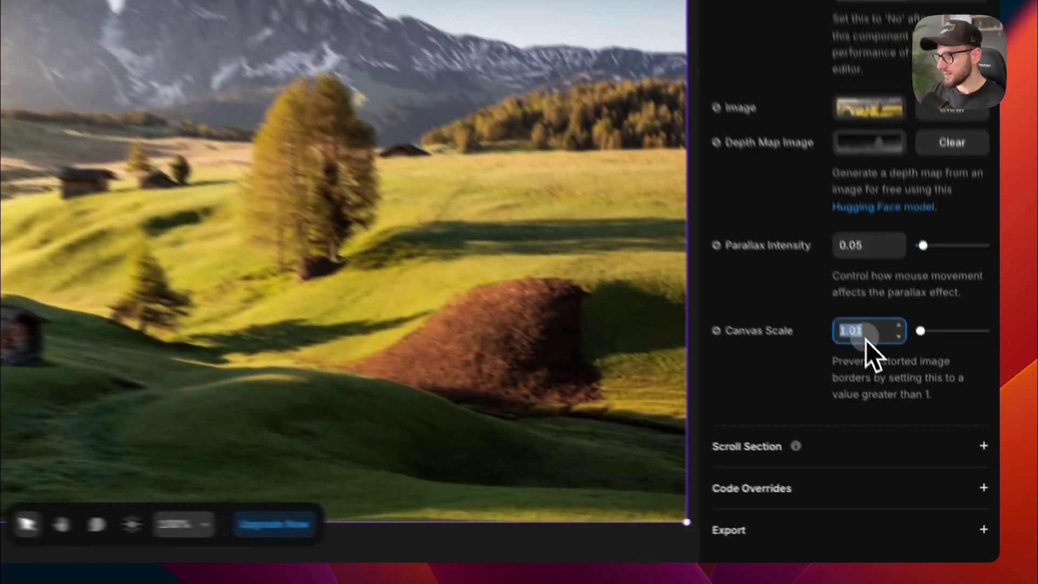
# - Set Canvas Scale to 1.08 and preview the landscape section again
pyautogui.click(865, 338)
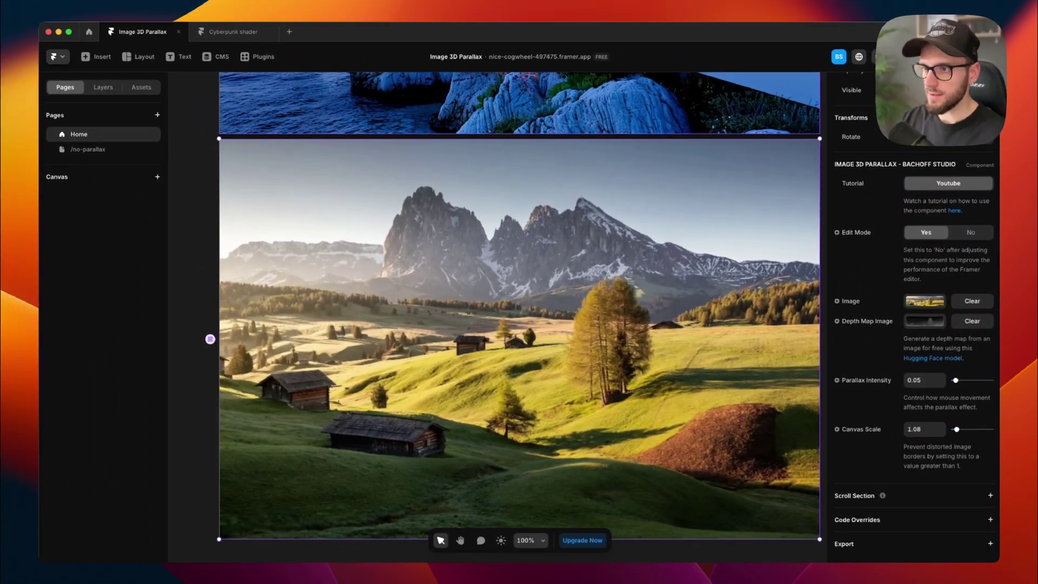
pyautogui.click(874, 44)
pyautogui.scroll(-3, 735, 128)
pyautogui.scroll(-5, 735, 128)
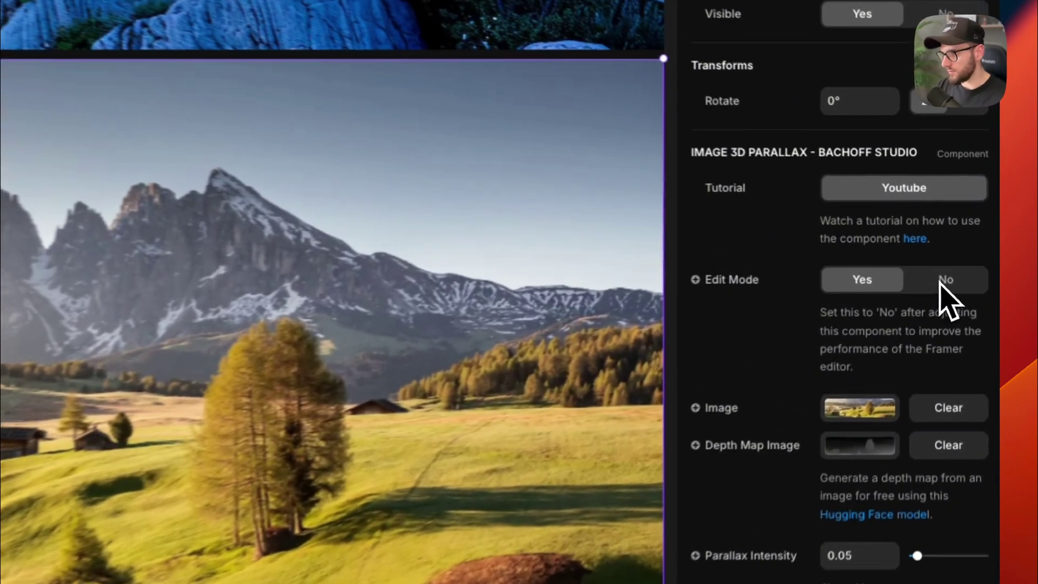
# - Set Edit Mode to No on the landscape parallax component, then check it in preview
pyautogui.click(968, 258)
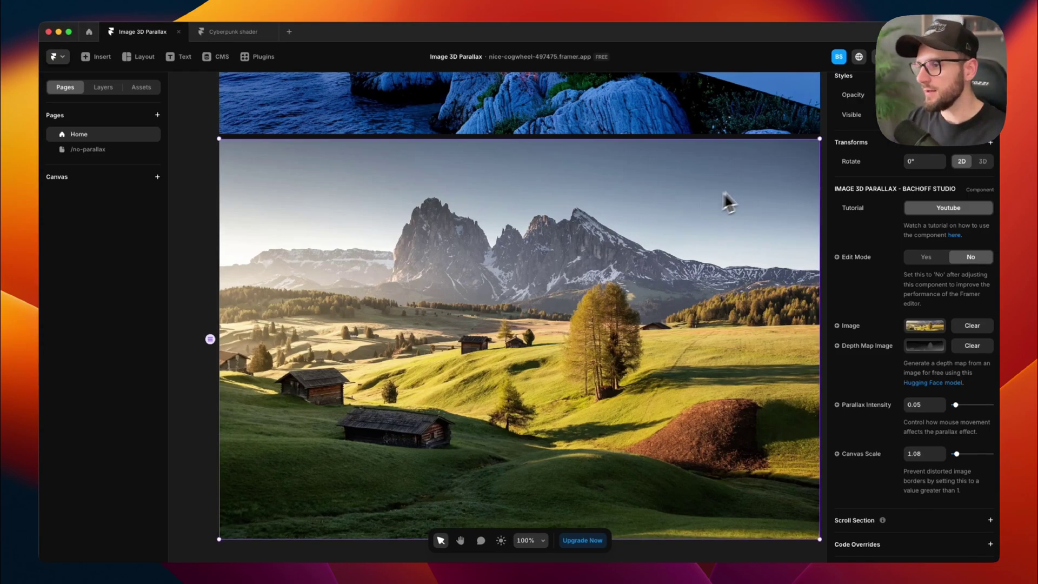
pyautogui.press('super+p')
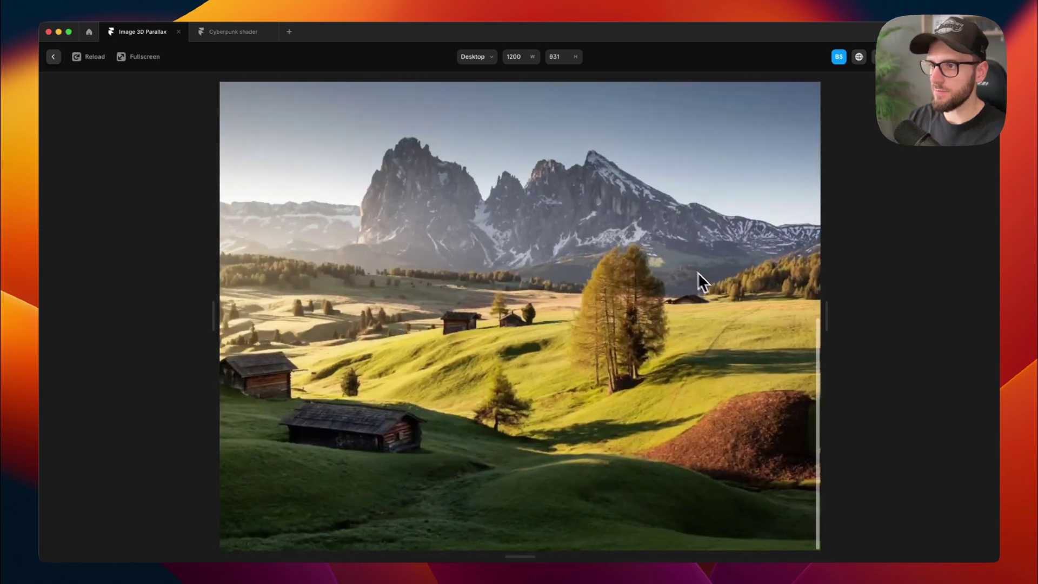
pyautogui.click(51, 57)
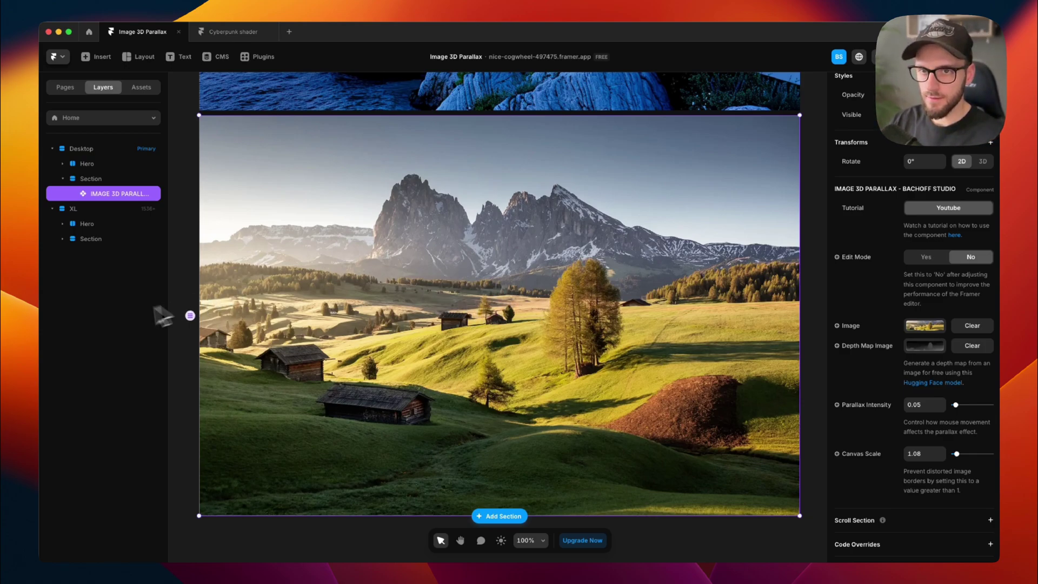
# - Duplicate the landscape section and shrink the copy to a smaller frame
pyautogui.click(90, 178)
pyautogui.press('super+d')
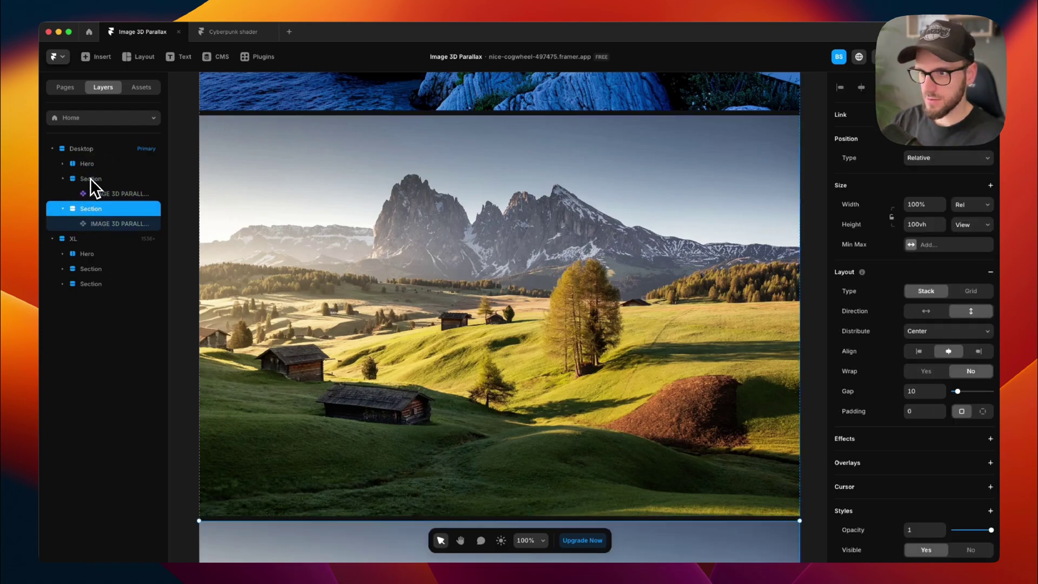
pyautogui.scroll(-5, 406, 284)
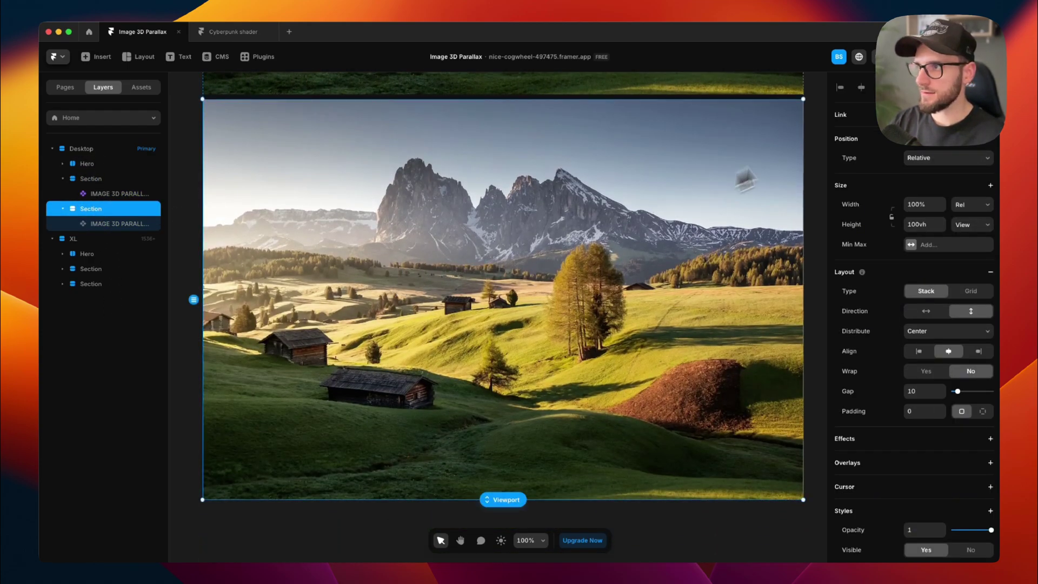
pyautogui.moveTo(803, 100); pyautogui.dragTo(546, 242)
pyautogui.scroll(-5, 919, 454)
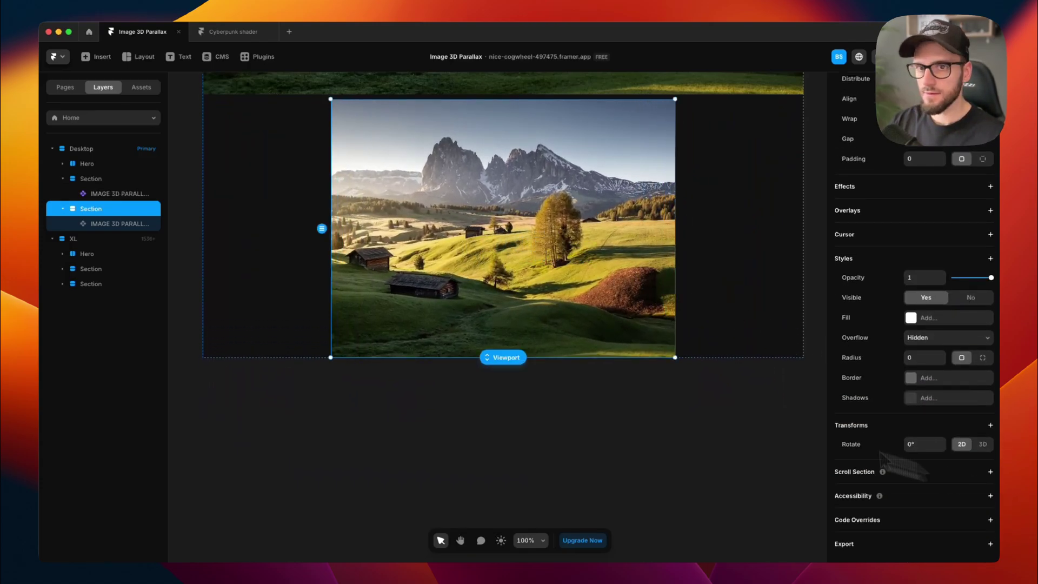
# - Give the copy's parallax component intensity 0.01 and canvas scale 1.01, then preview it
pyautogui.click(132, 226)
pyautogui.scroll(-5, 882, 456)
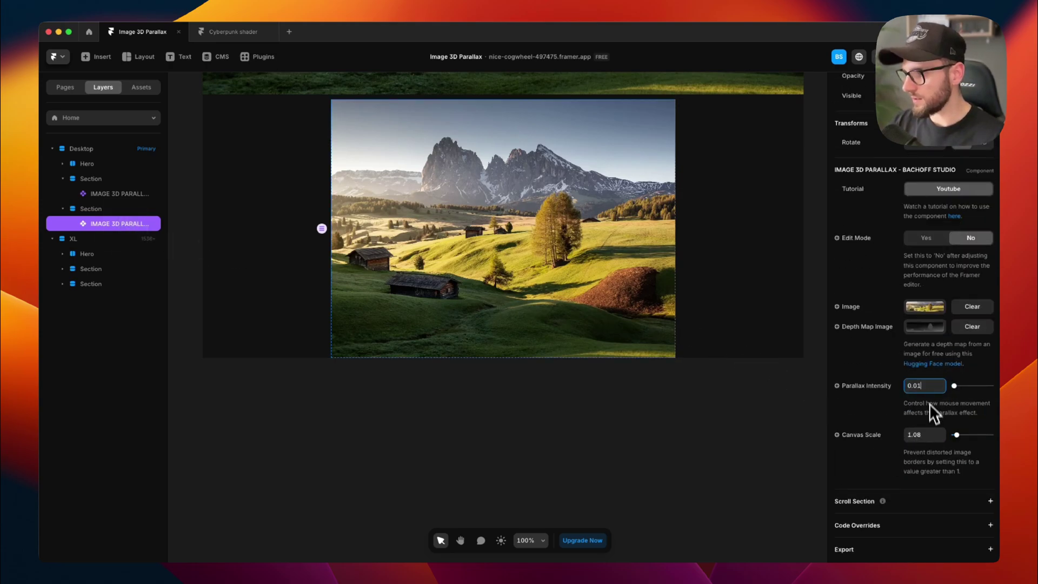
pyautogui.click(925, 435)
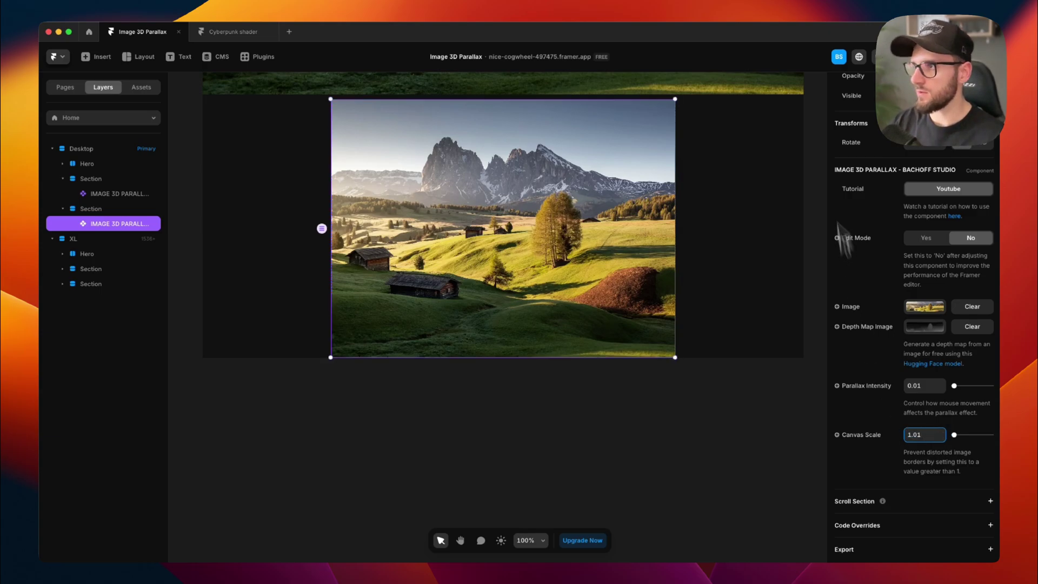
pyautogui.press('super+p')
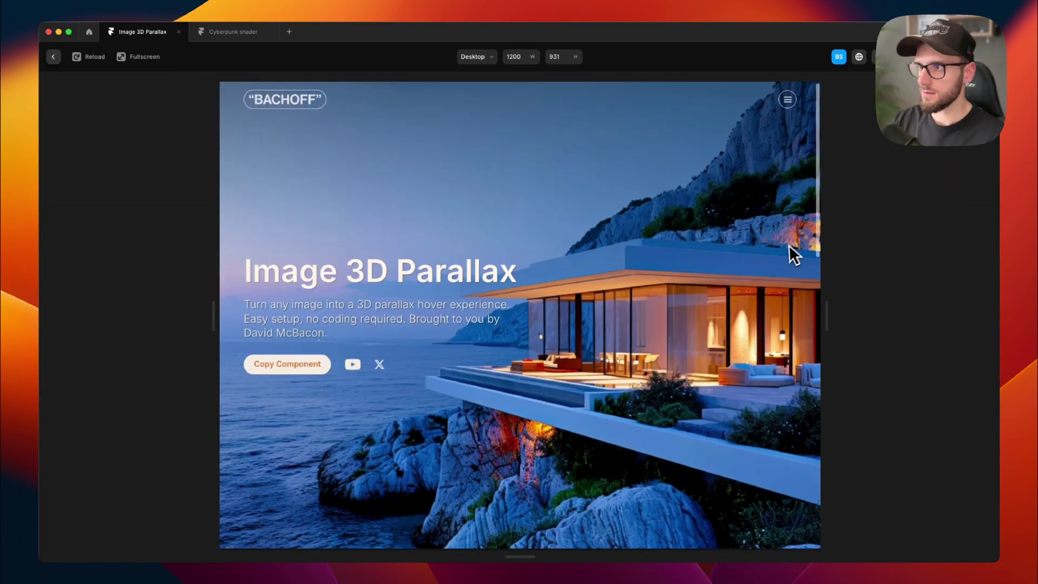
pyautogui.scroll(-10, 784, 250)
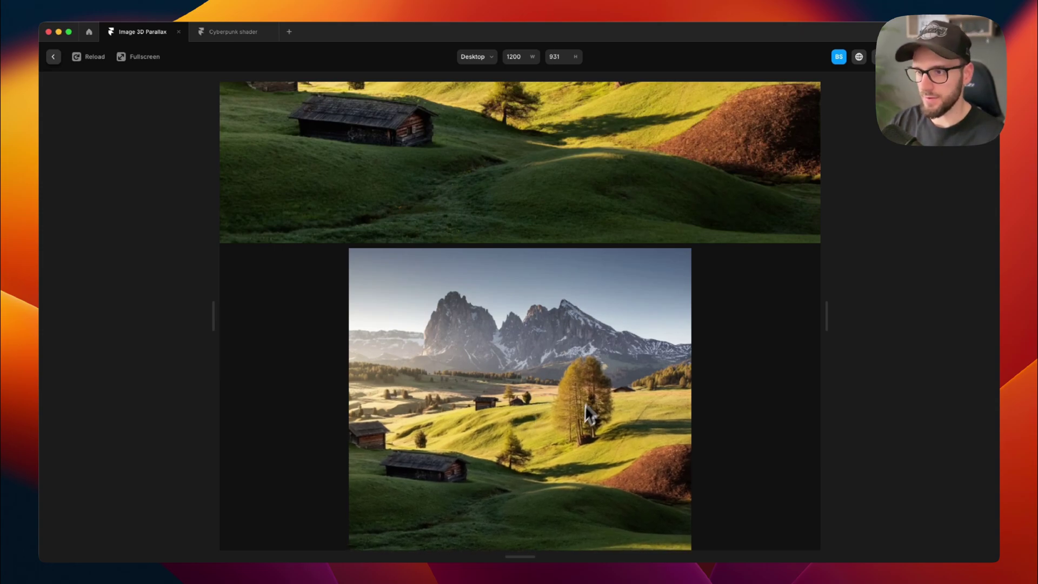
pyautogui.scroll(-5, 454, 397)
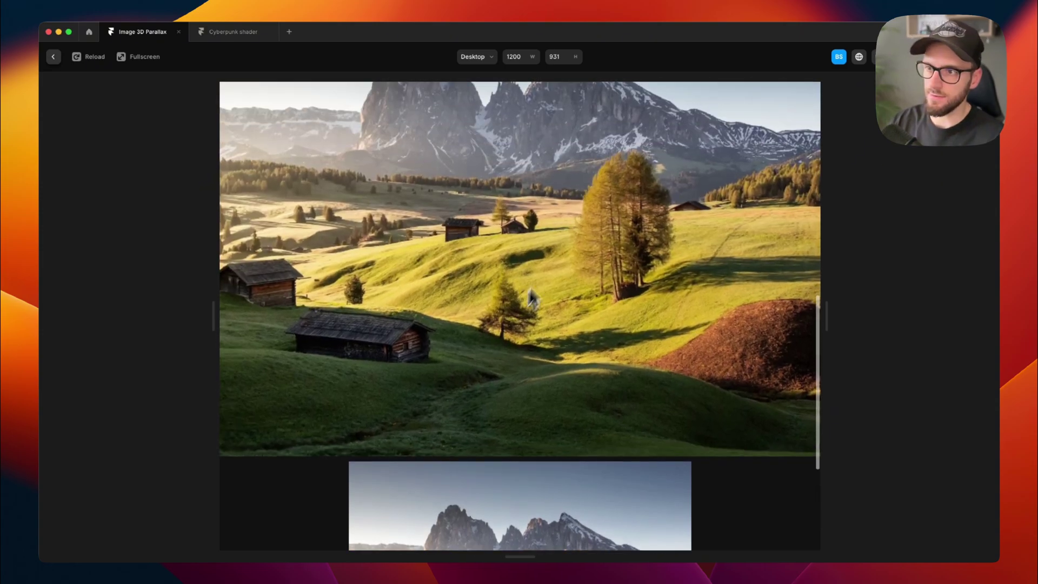
pyautogui.scroll(3, 458, 205)
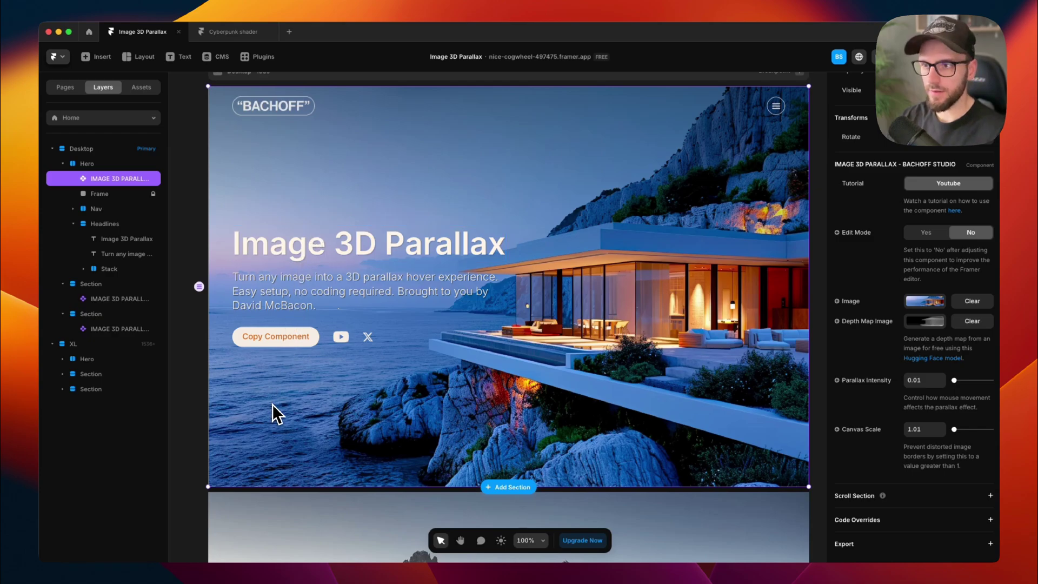
# - Set the Headlines group's pointer events from None to Auto, then preview the page to test the parallax hover
pyautogui.click(113, 224)
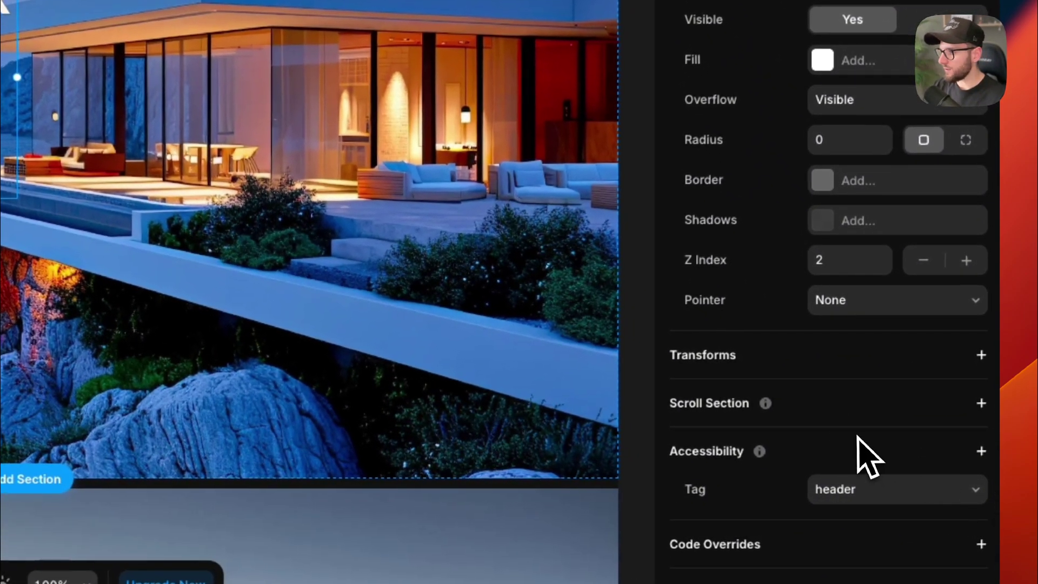
pyautogui.click(900, 308)
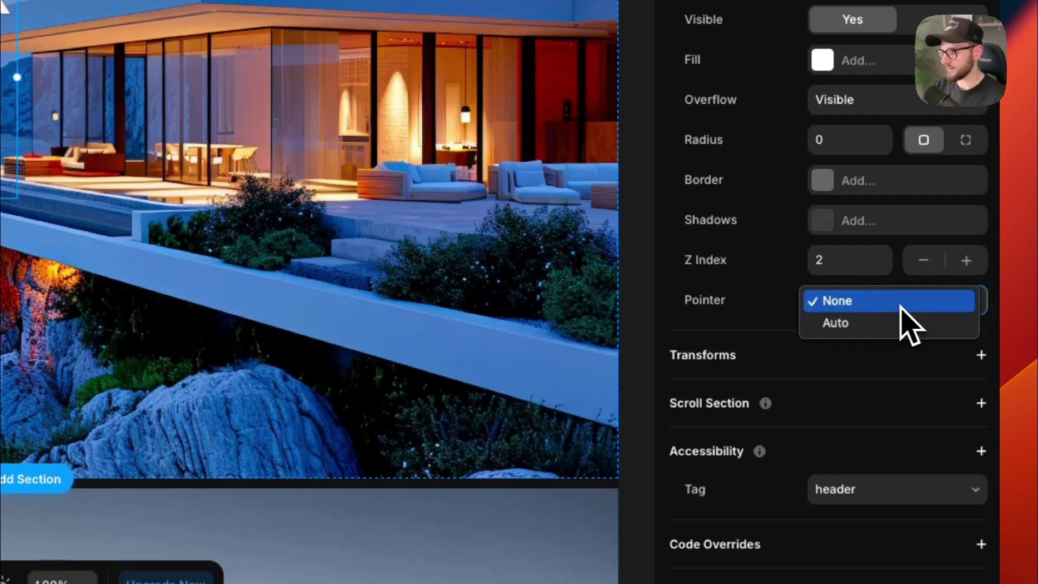
pyautogui.click(900, 309)
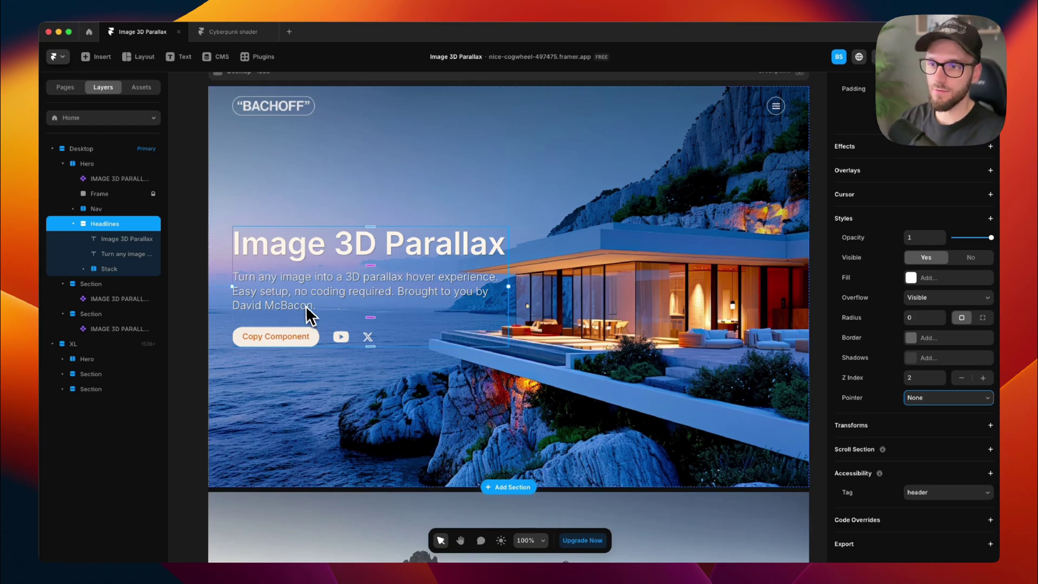
pyautogui.click(310, 203)
pyautogui.click(112, 227)
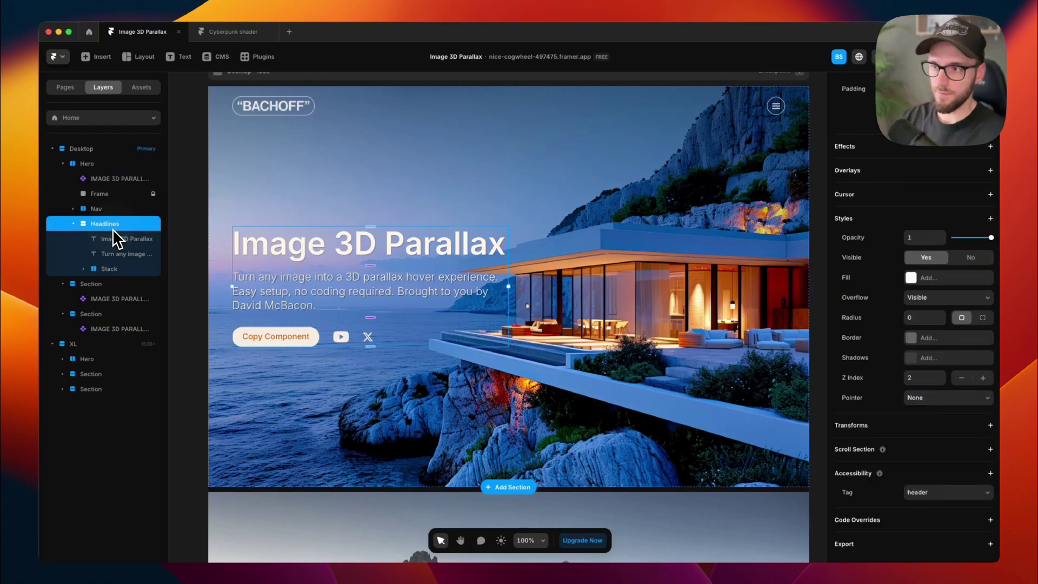
pyautogui.click(946, 398)
pyautogui.click(933, 412)
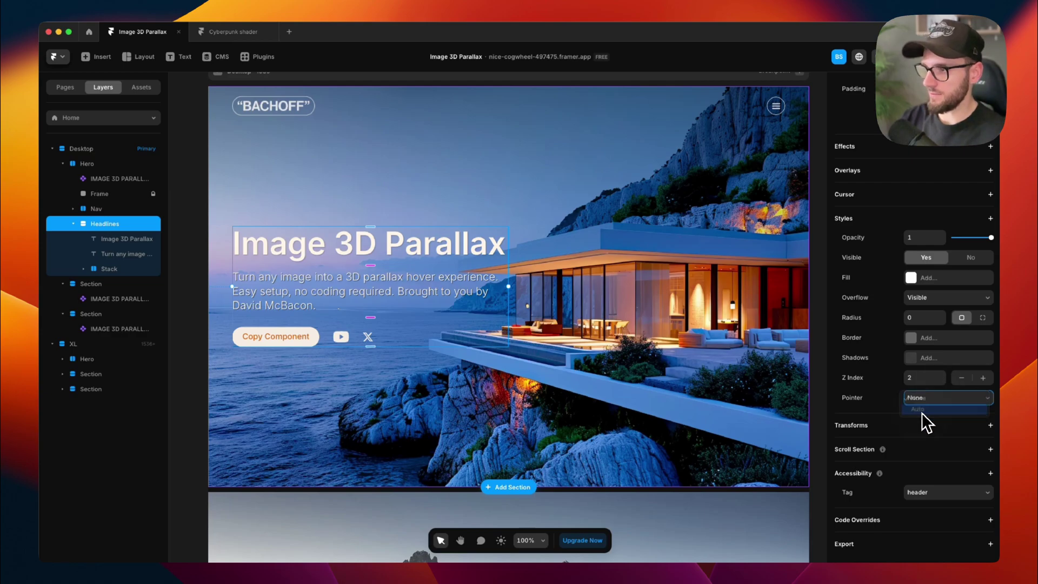
pyautogui.press('super+p')
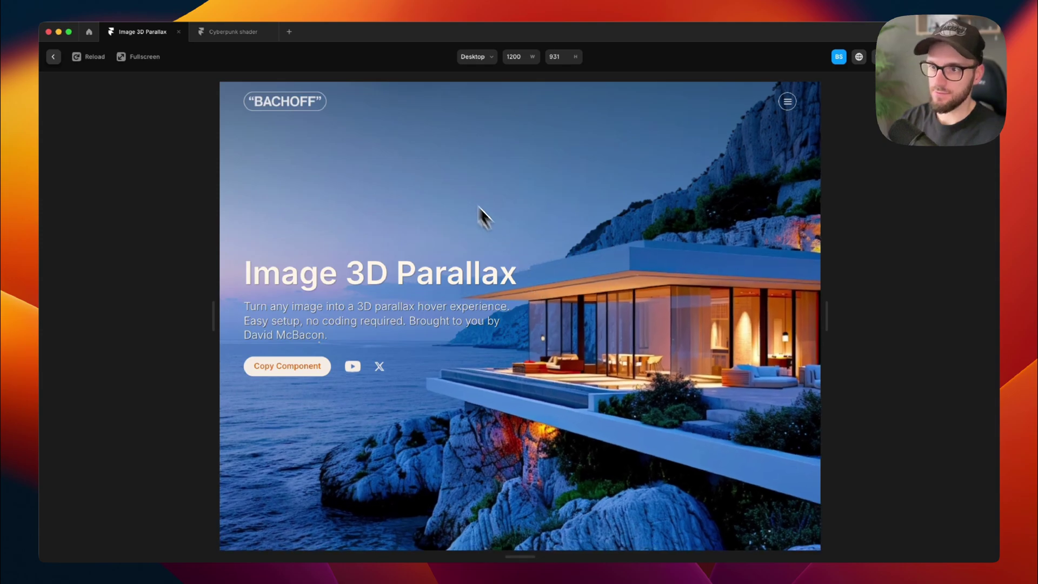
# - Return from preview to the editor, pan across both breakpoints, and switch to the Excalidraw window
pyautogui.click(55, 57)
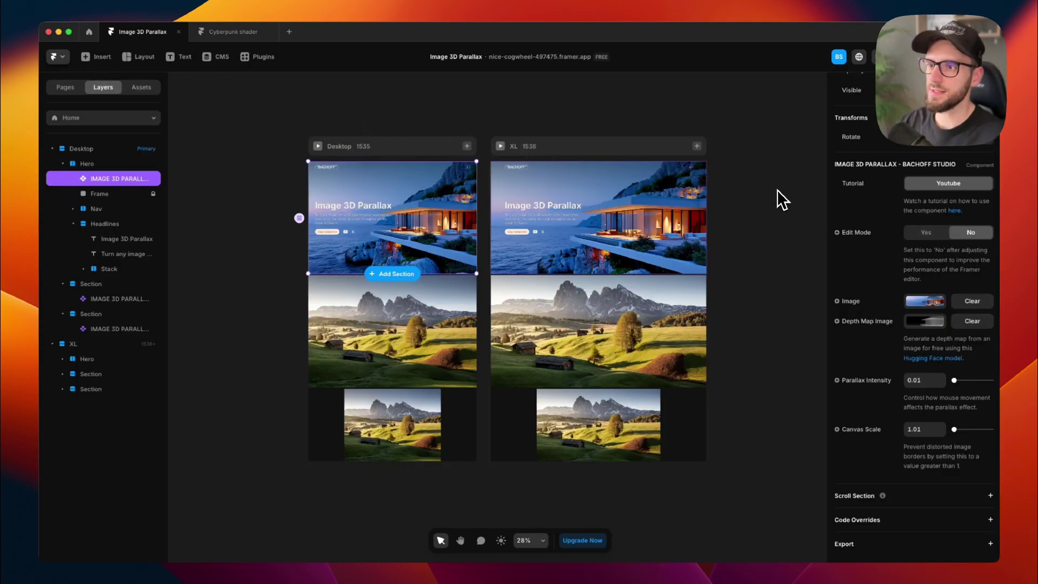
pyautogui.hscroll(3, 776, 189)
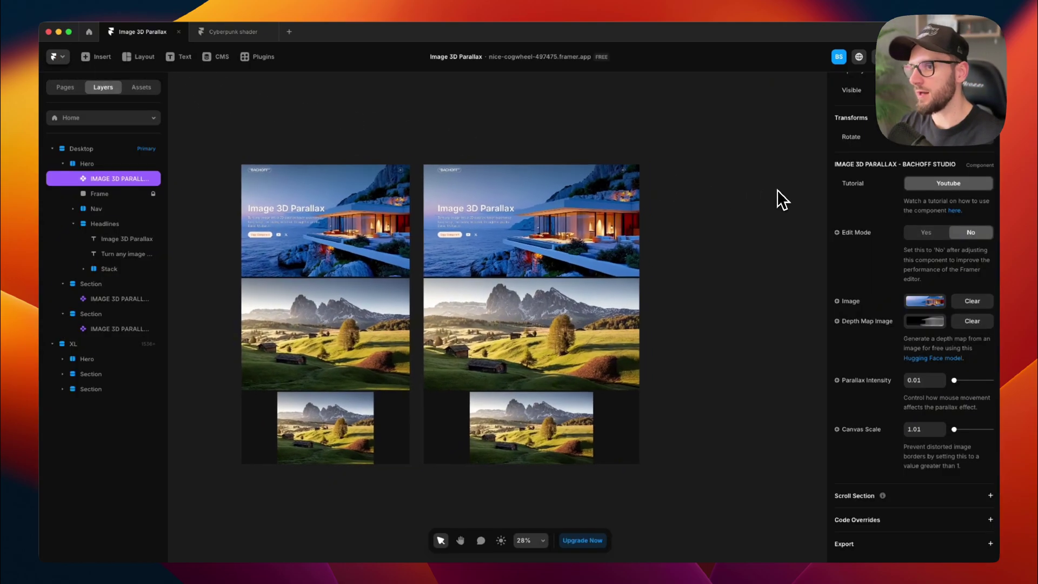
pyautogui.hscroll(-2, 679, 200)
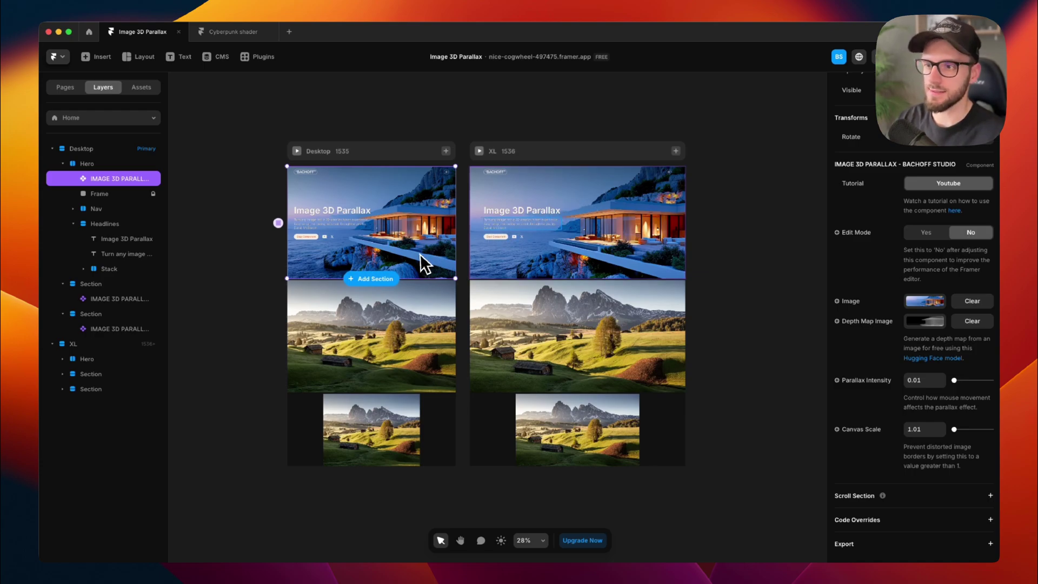
pyautogui.click(5, 225)
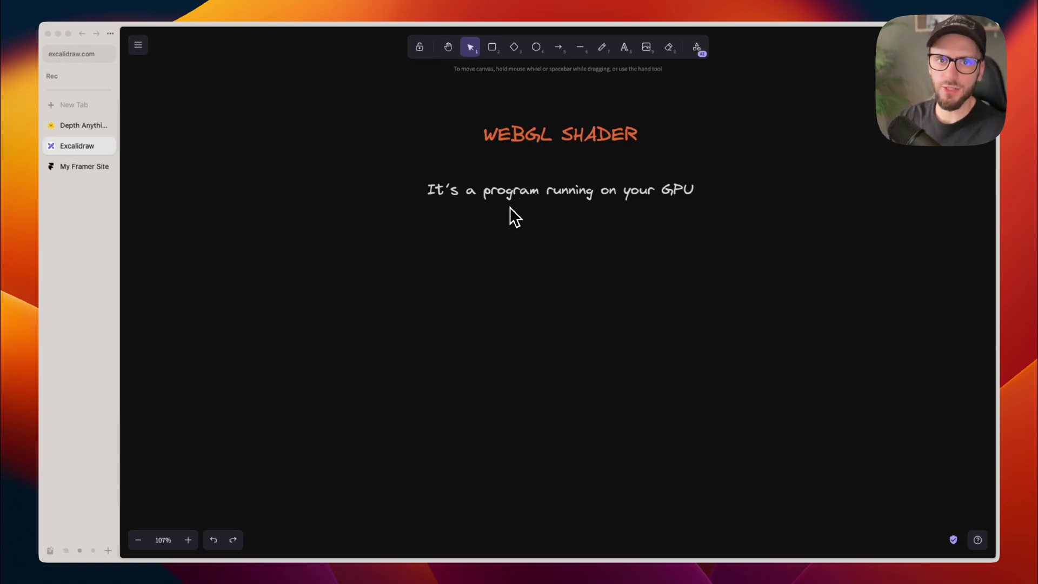
# - Redo to bring back the vertex and fragment shader notes on the board
pyautogui.scroll(-1, 563, 223)
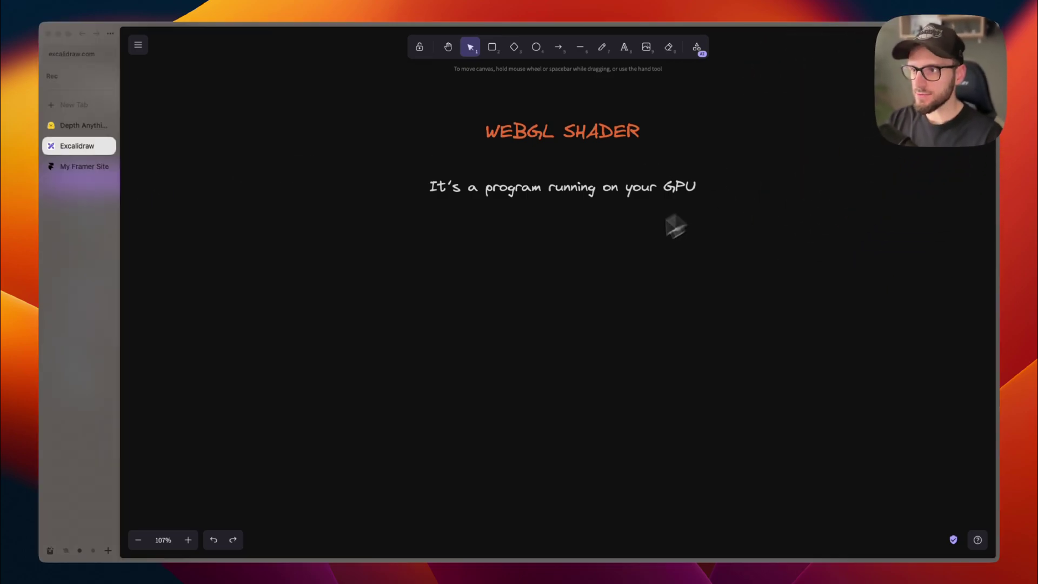
pyautogui.press('super+shift+z')
pyautogui.press('Escape')
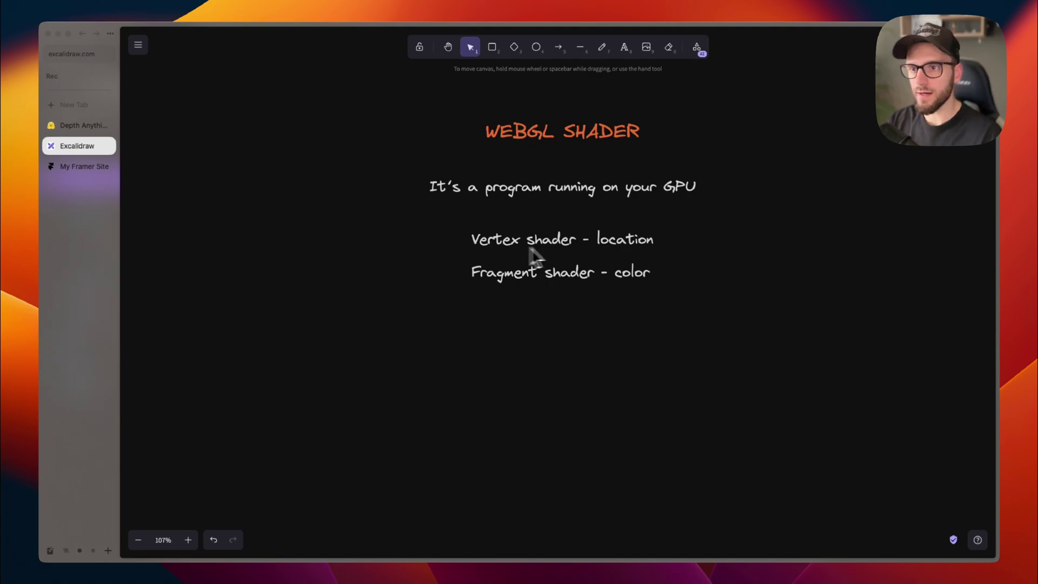
pyautogui.scroll(-1, 592, 245)
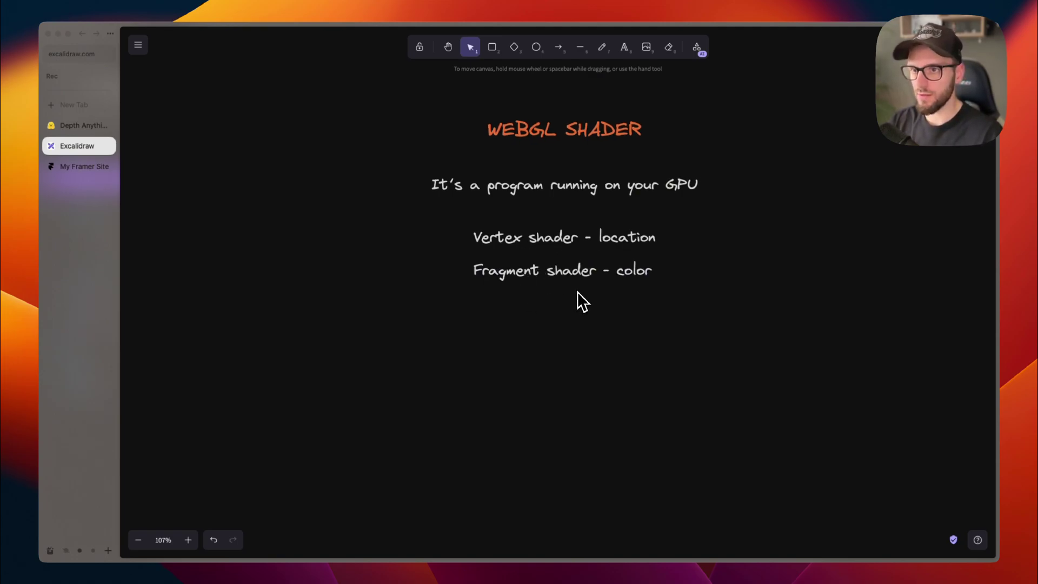
pyautogui.hscroll(-1, 577, 291)
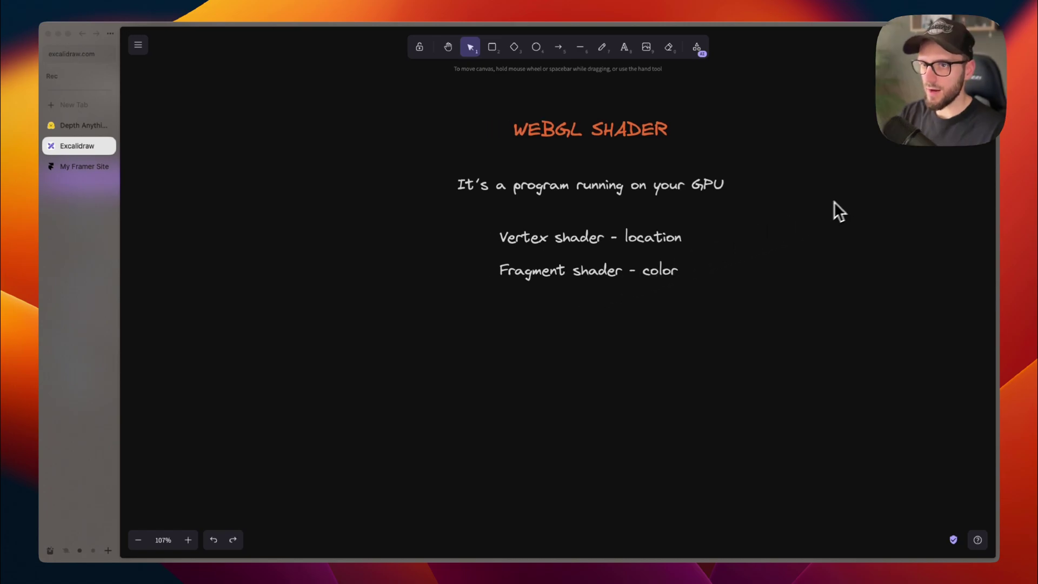
# - Restore the Regular image and Depth map image boxes, then stack the Depth map box onto Regular image
pyautogui.press('super+shift+z')
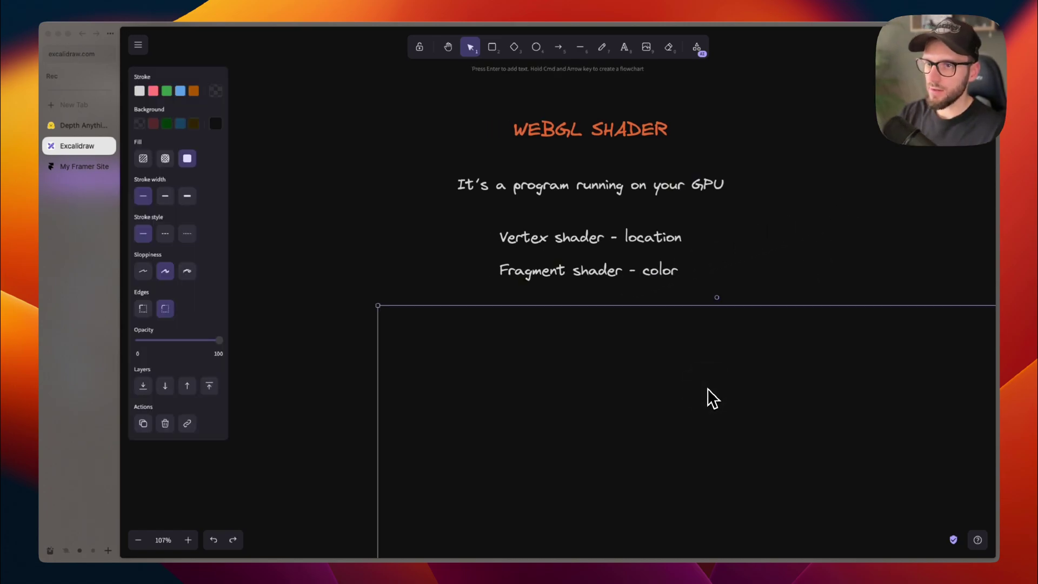
pyautogui.press('super+shift+z')
pyautogui.scroll(-1, 708, 386)
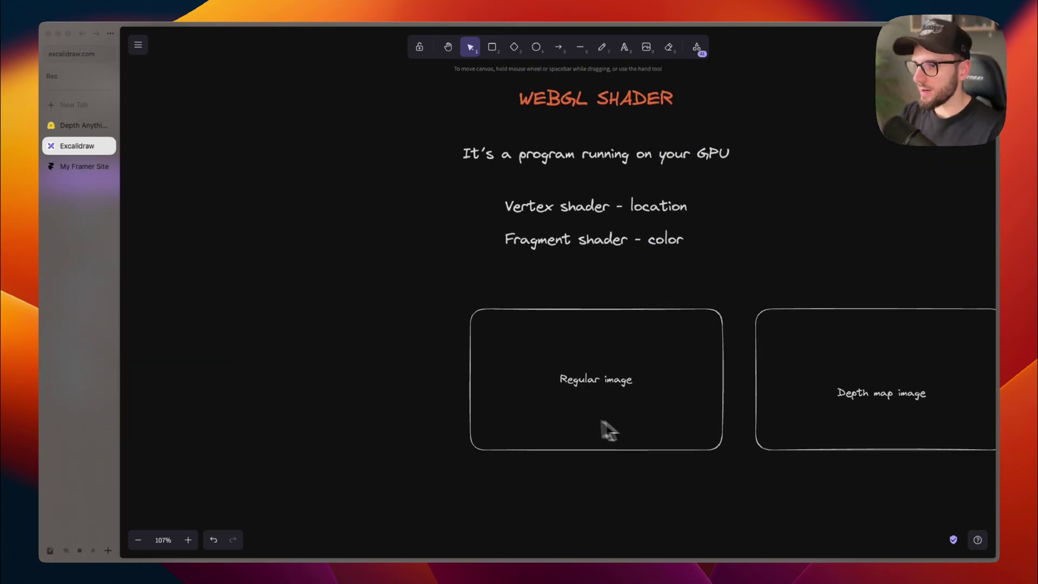
pyautogui.hscroll(2, 616, 324)
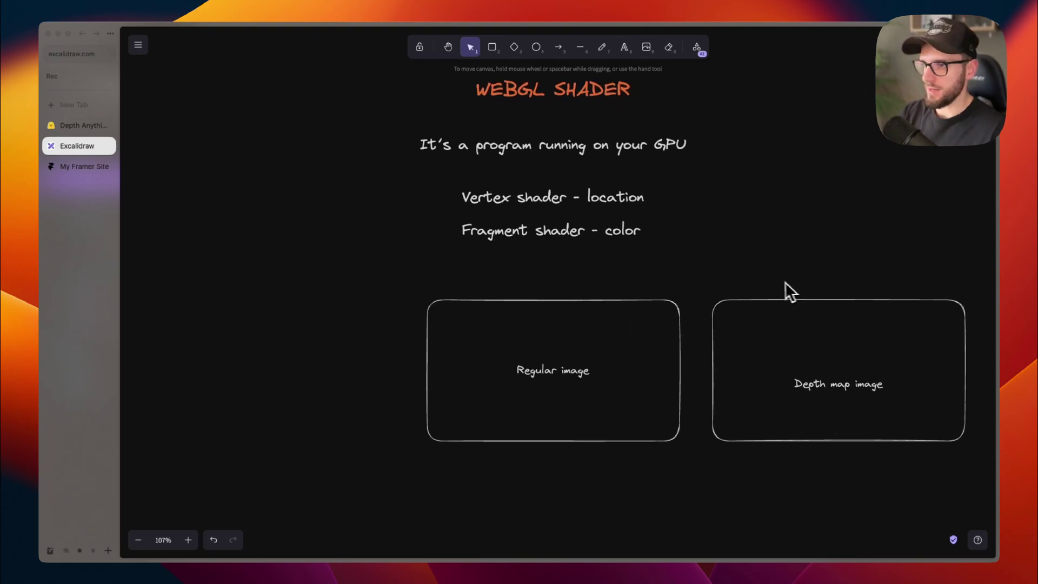
pyautogui.click(831, 329)
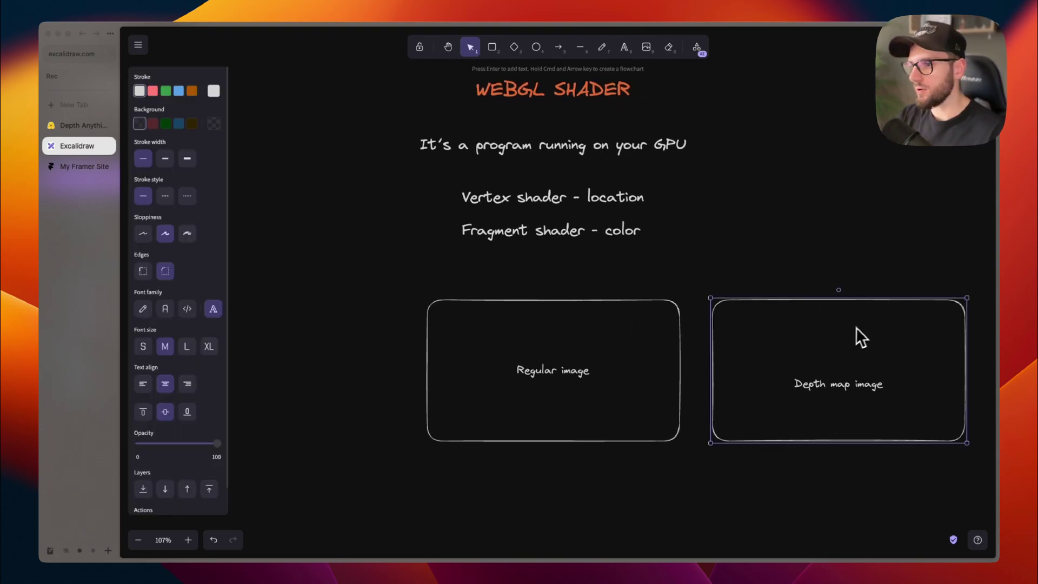
pyautogui.moveTo(856, 328); pyautogui.dragTo(576, 326)
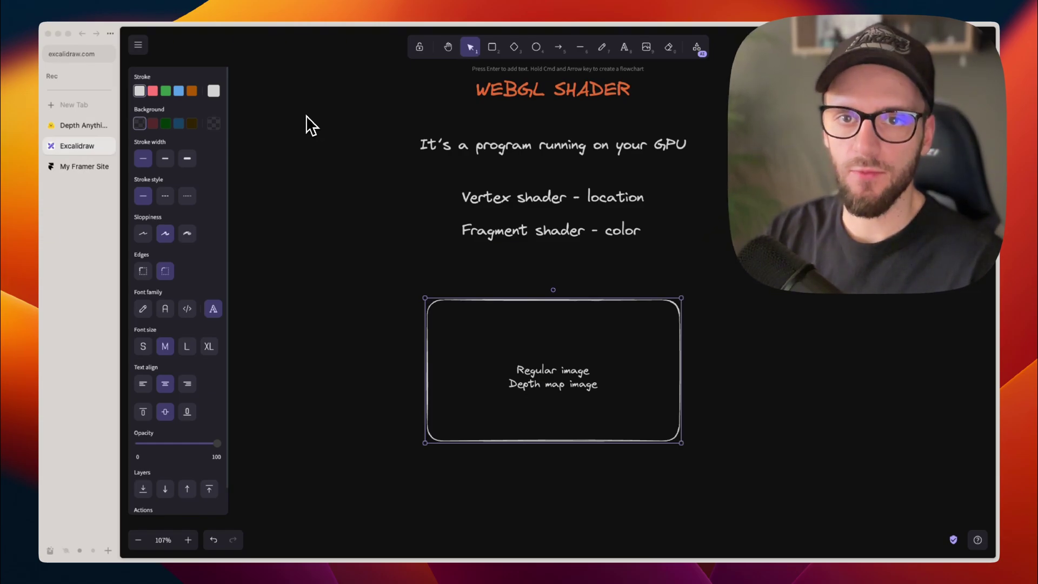
# - Bring Framer forward from Mission Control and switch to the Cyberpunk shader project's preview
pyautogui.hotkey('ctrl', 'Up')
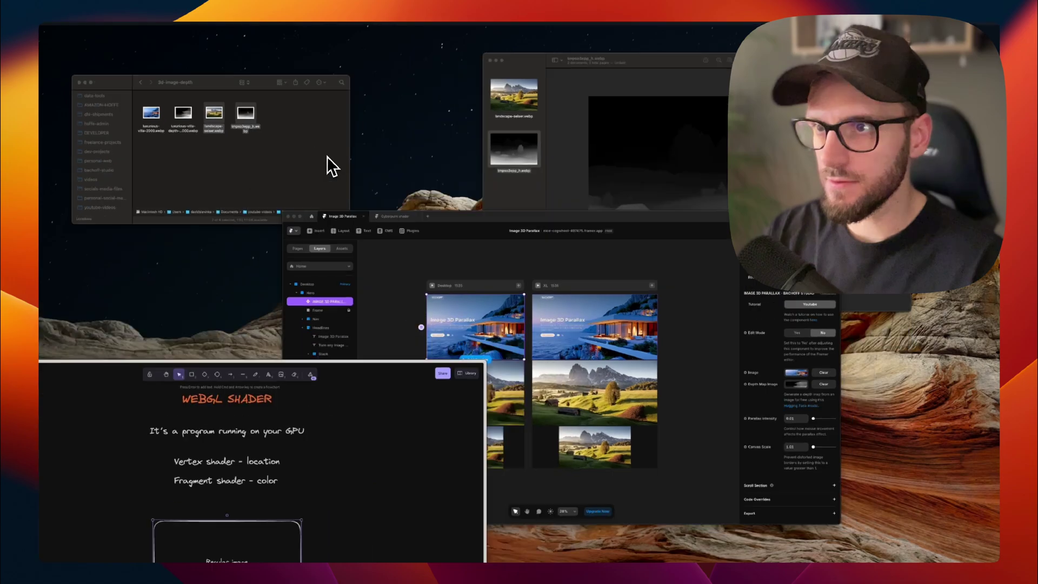
pyautogui.click(569, 371)
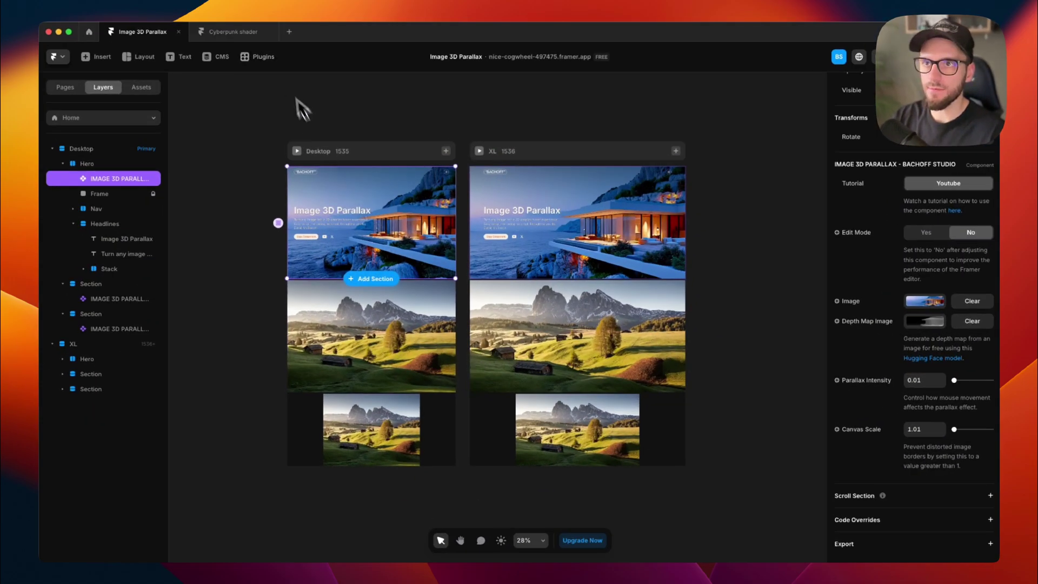
pyautogui.click(233, 31)
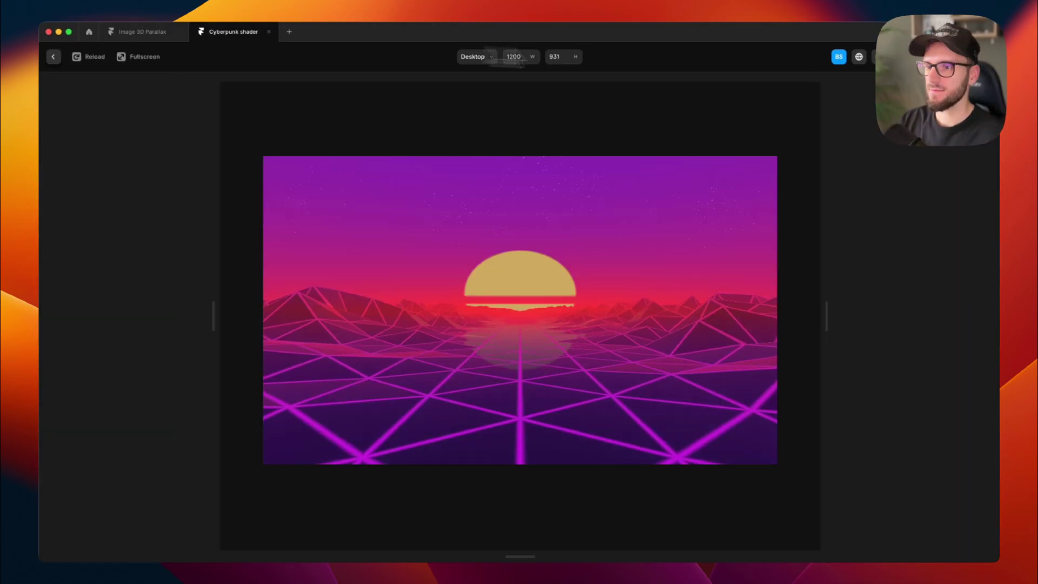